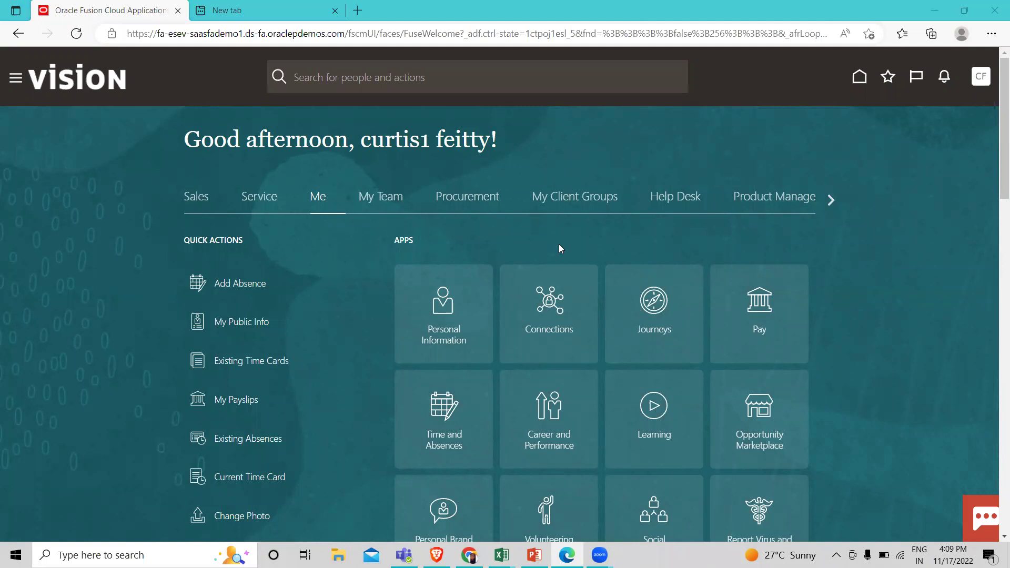
- Open the Compensation work area under My Client Groups and scroll down to Manage Grade Rates
{"action": "left_click", "coordinate": [560, 204]}
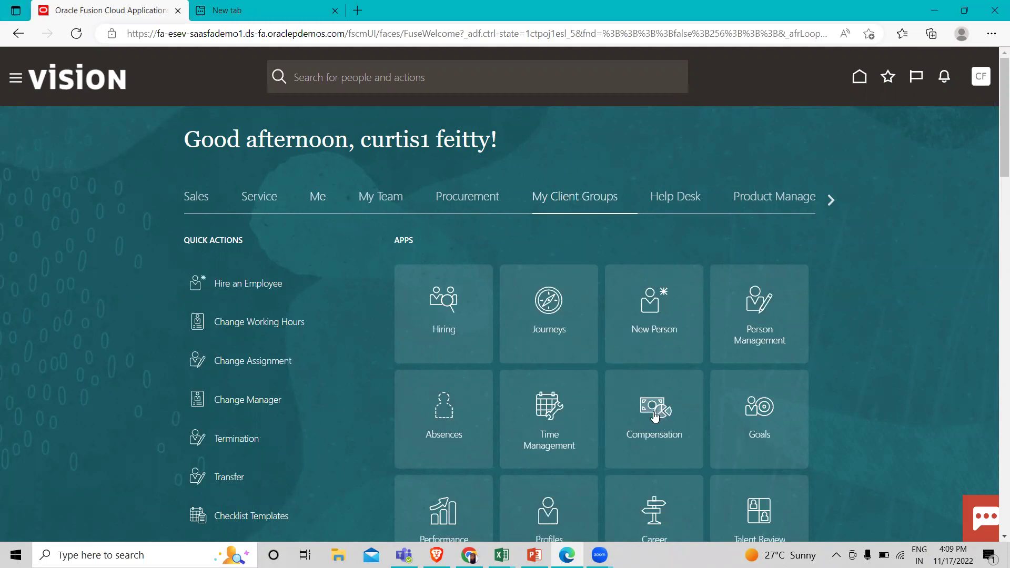
{"action": "left_click", "coordinate": [655, 416]}
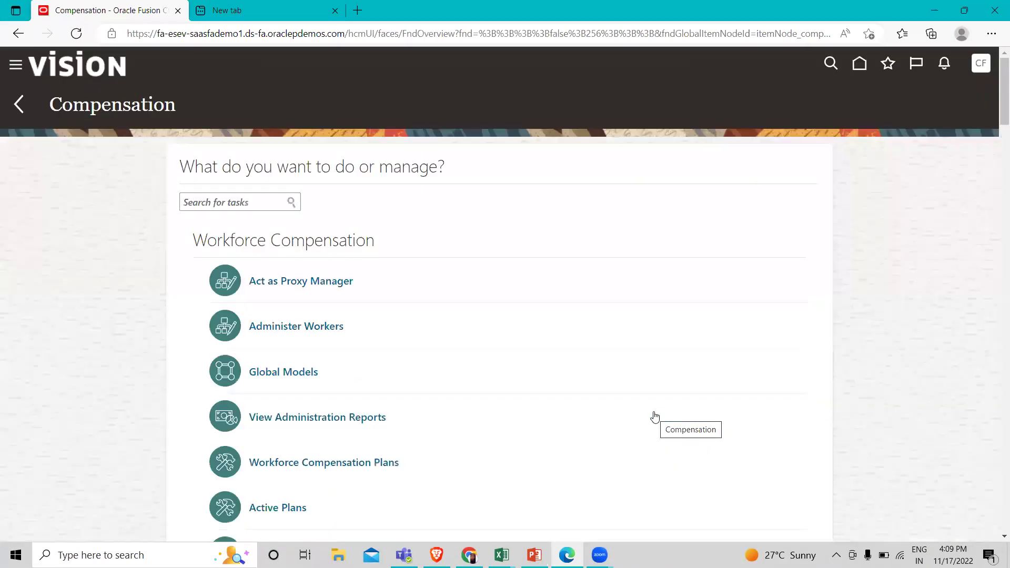
{"action": "scroll", "coordinate": [656, 417], "scroll_direction": "down", "scroll_amount": 15}
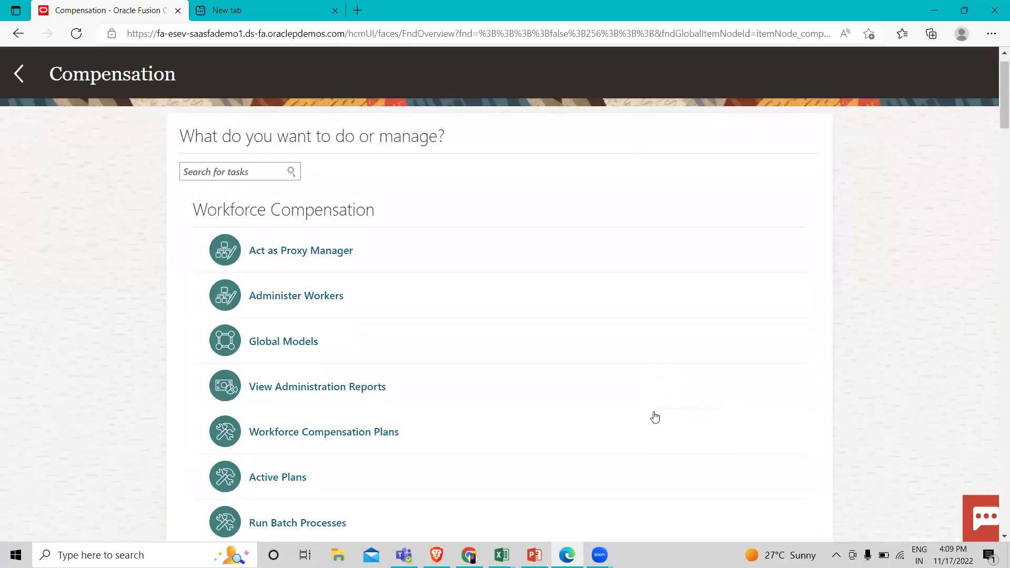
{"action": "scroll", "coordinate": [655, 416], "scroll_direction": "down", "scroll_amount": 15}
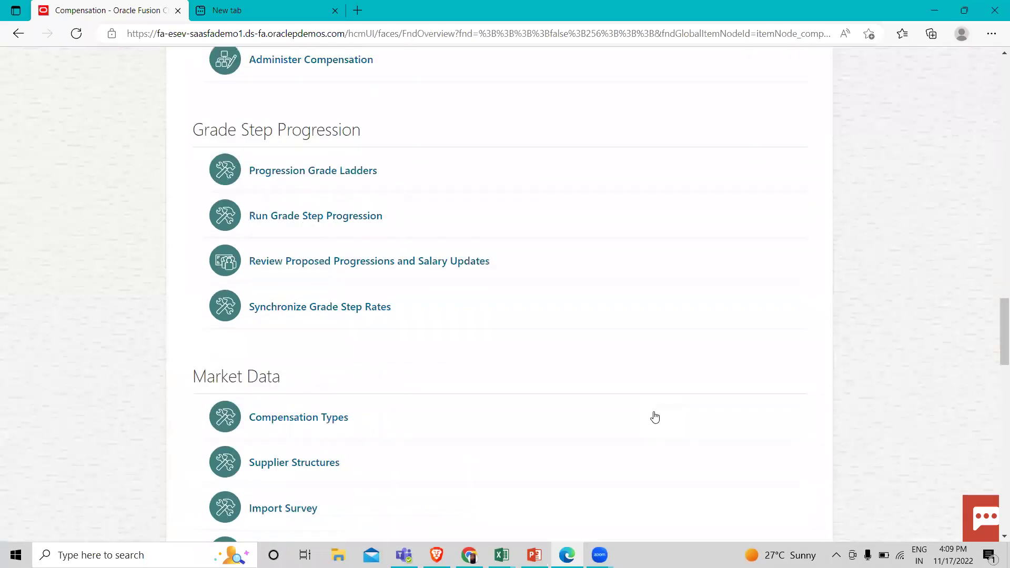
{"action": "scroll", "coordinate": [655, 417], "scroll_direction": "down", "scroll_amount": 10}
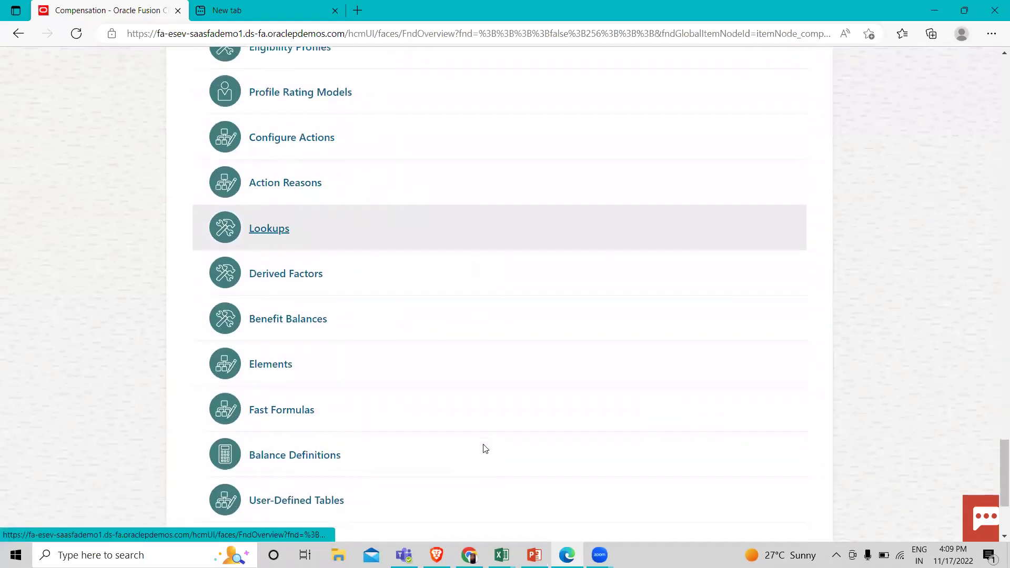
{"action": "scroll", "coordinate": [482, 448], "scroll_direction": "down", "scroll_amount": 3}
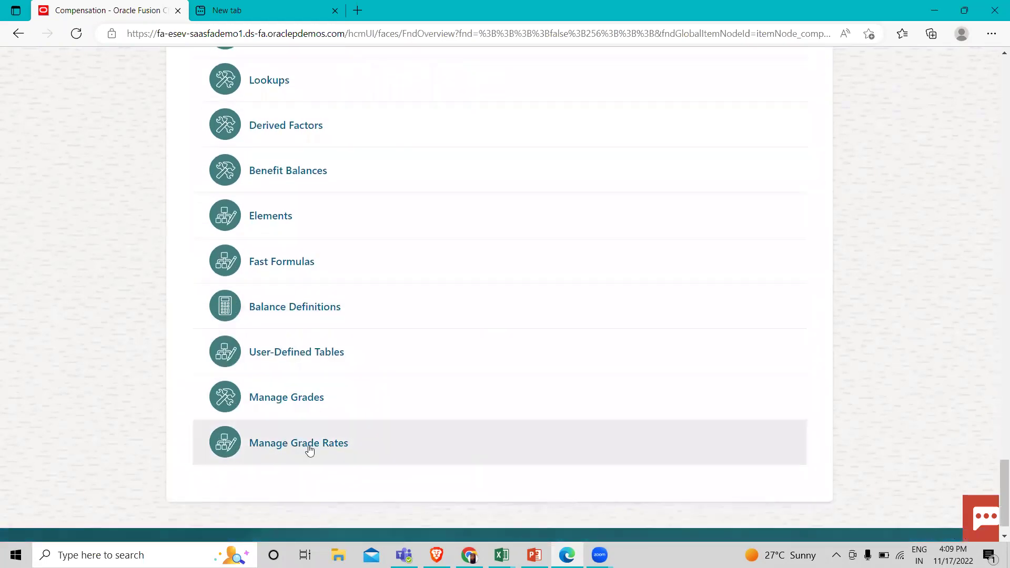
- On Manage Grade Rates, begin a new grade rate and choose US Legislative Data Group
{"action": "left_click", "coordinate": [296, 443]}
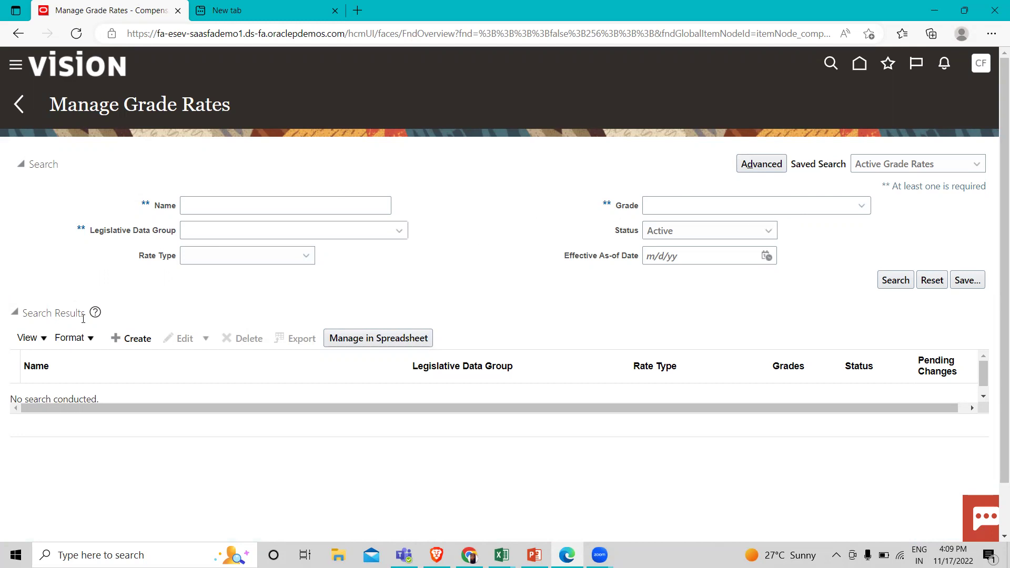
{"action": "left_click", "coordinate": [131, 339]}
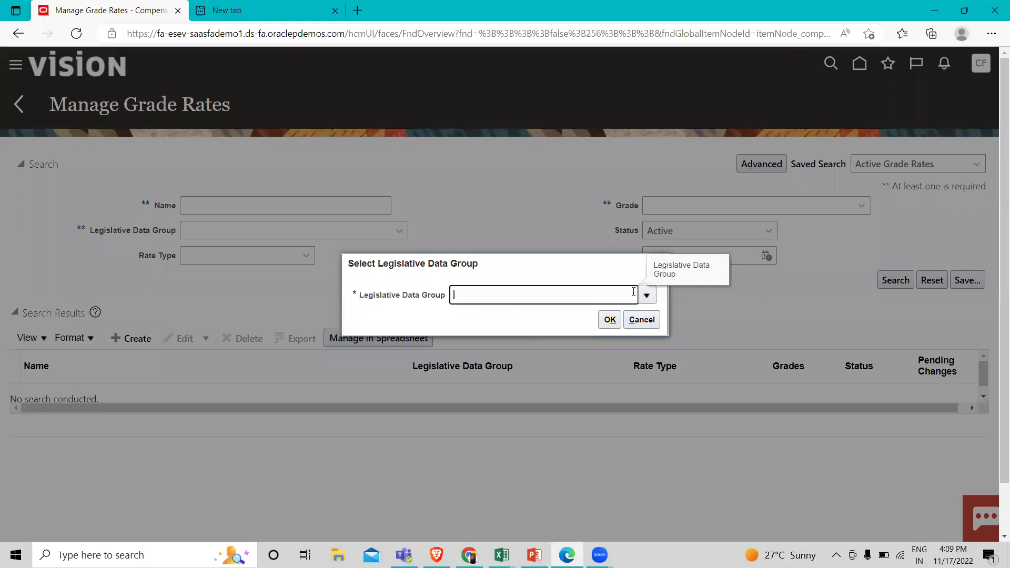
{"action": "type", "text": "US"}
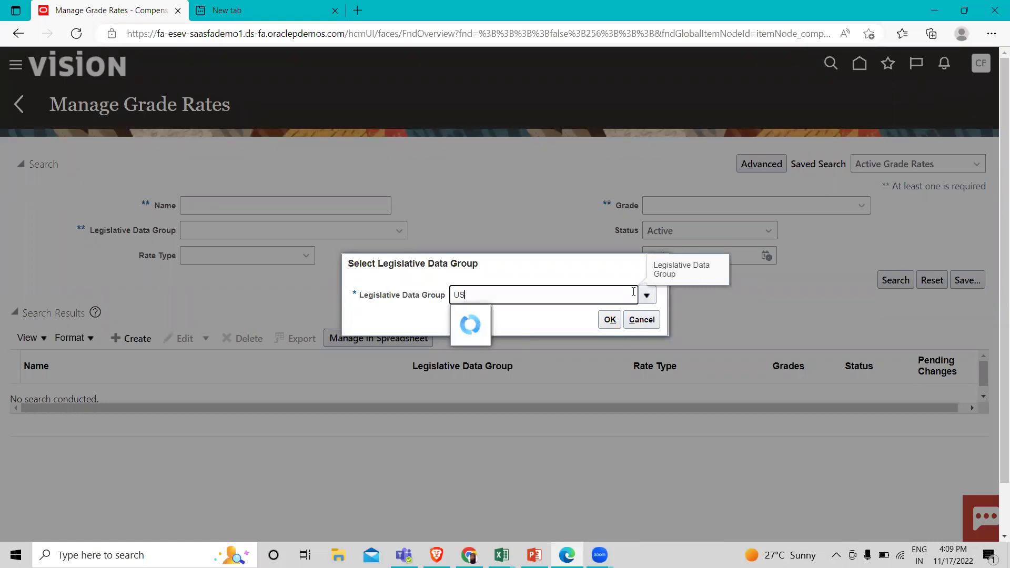
{"action": "left_click", "coordinate": [505, 314]}
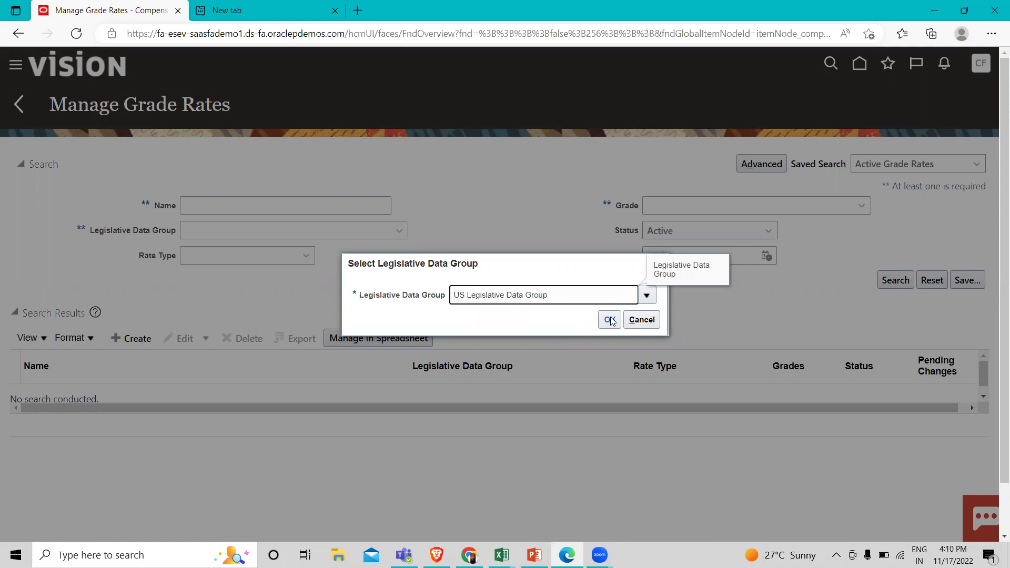
- Name the grade rate 'Fusion US Grade Rate' and keep Salary as the rate type
{"action": "left_click", "coordinate": [609, 319]}
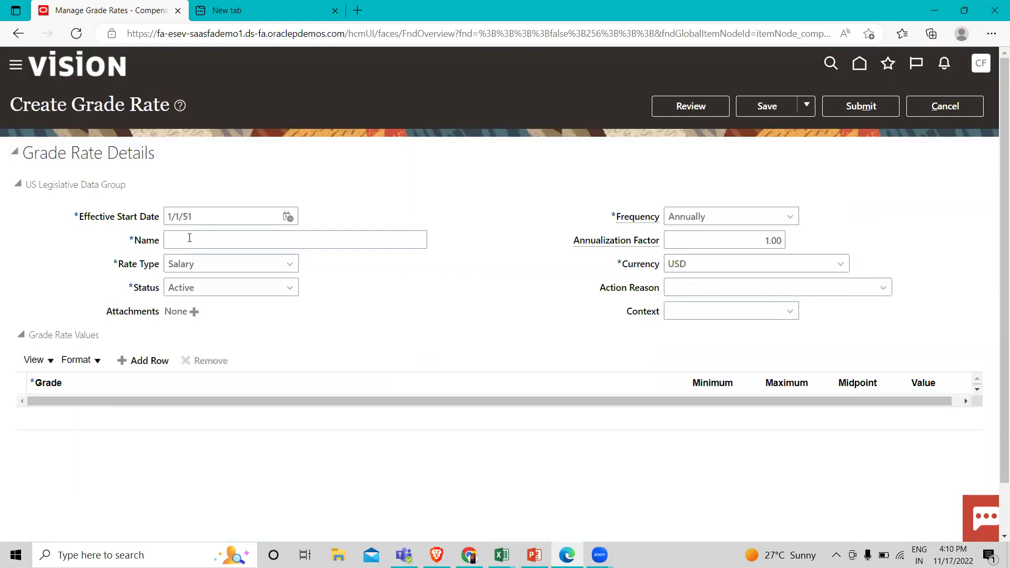
{"action": "left_click", "coordinate": [190, 239]}
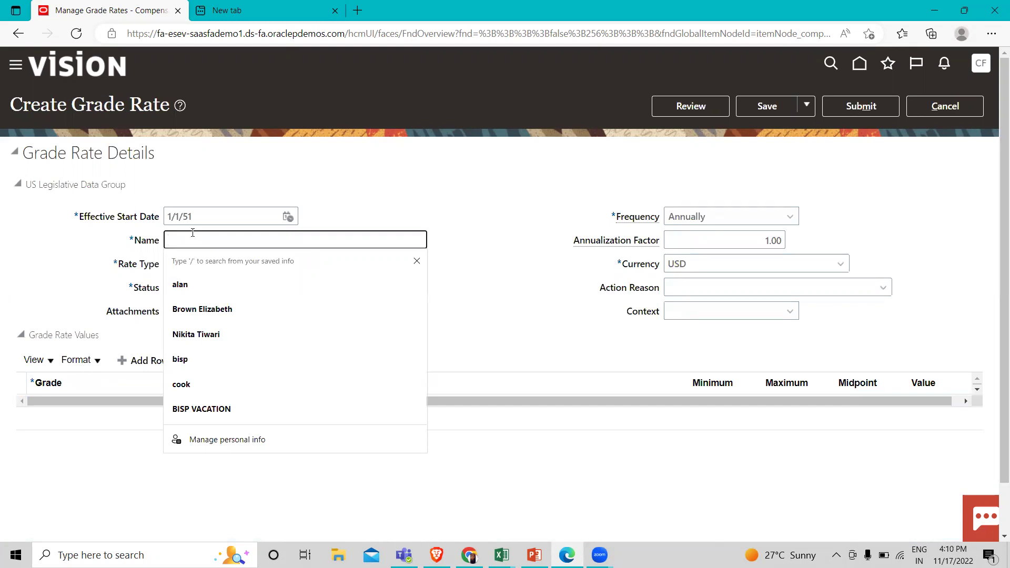
{"action": "type", "text": "Fusion"}
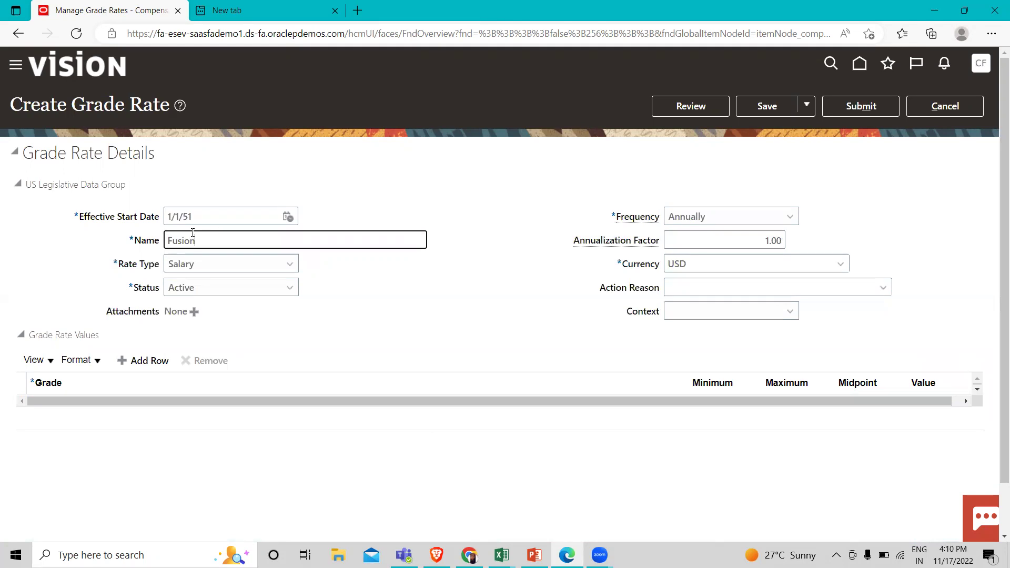
{"action": "type", "text": " UsS Grade Rate"}
{"action": "left_click", "coordinate": [317, 309]}
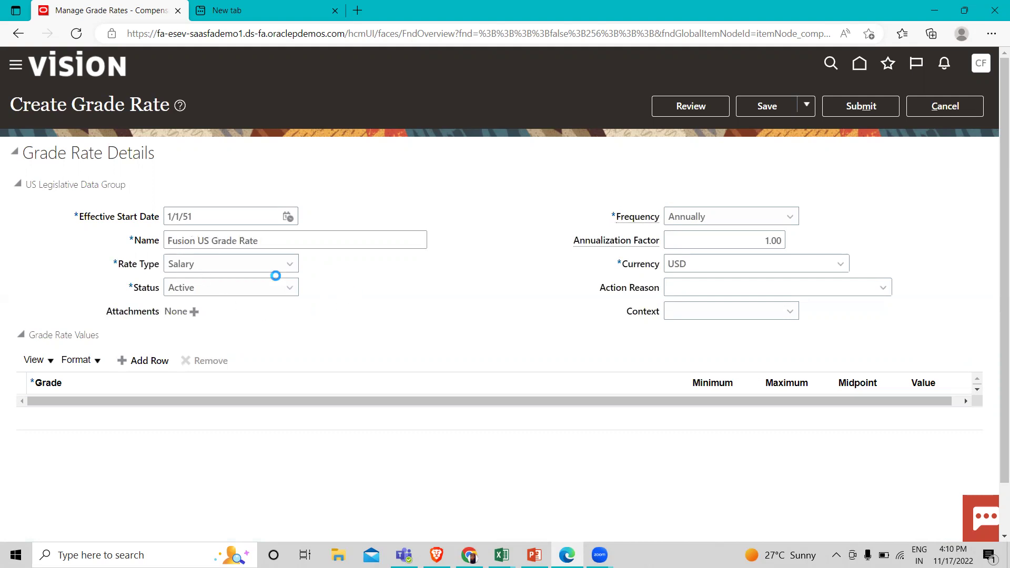
{"action": "left_click", "coordinate": [249, 267]}
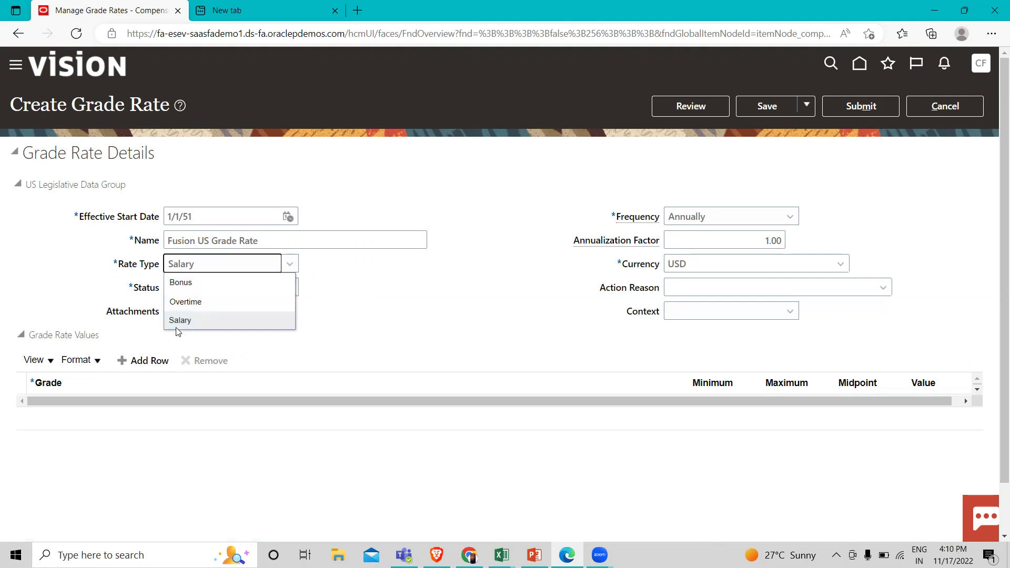
{"action": "left_click", "coordinate": [206, 322]}
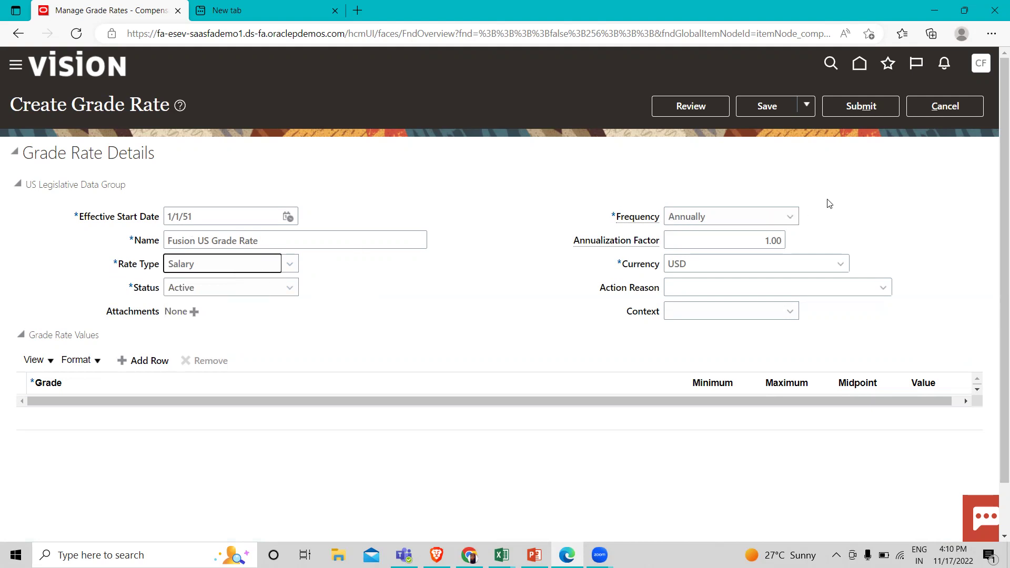
{"action": "left_click", "coordinate": [797, 218]}
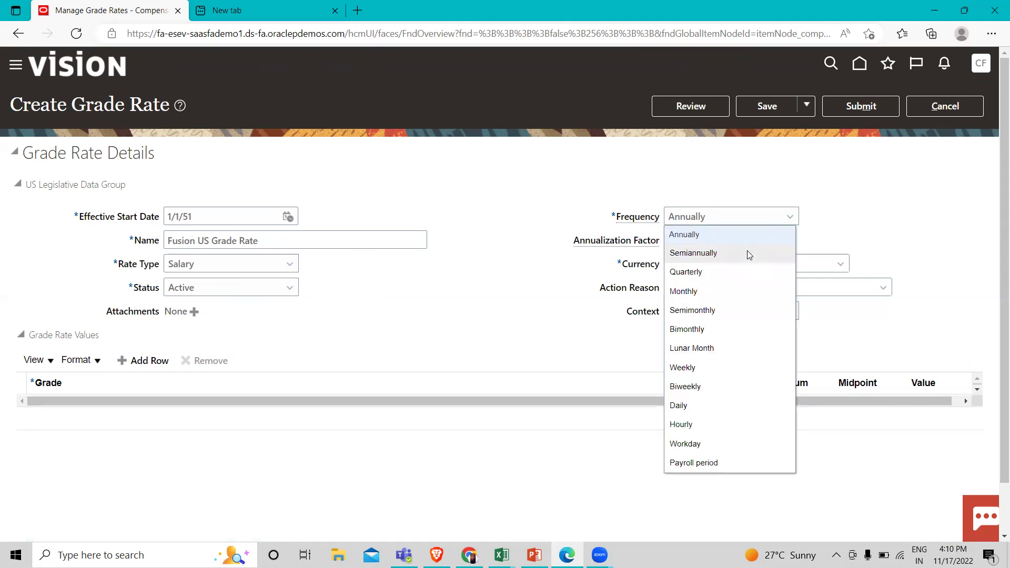
{"action": "left_click", "coordinate": [686, 292]}
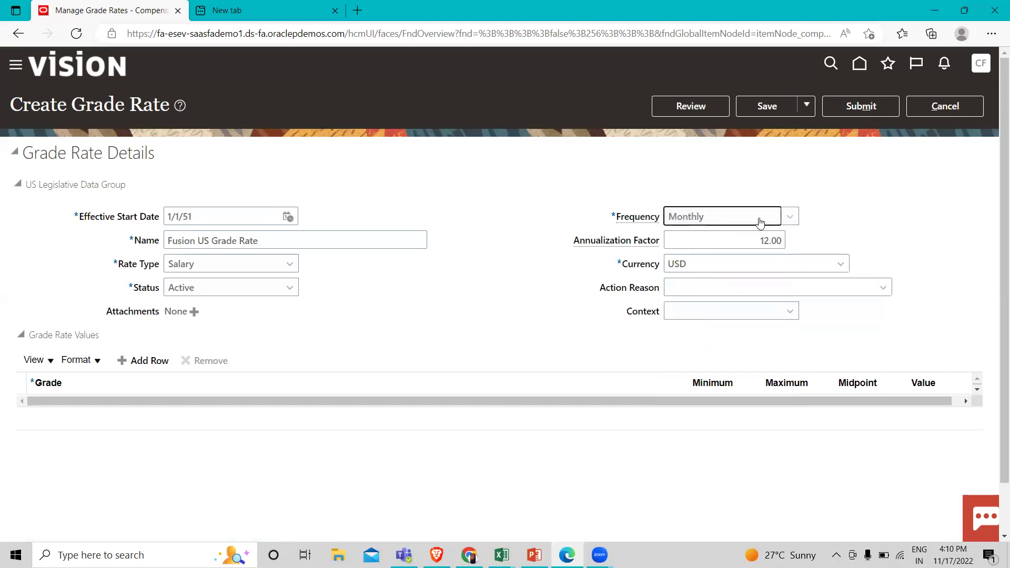
{"action": "left_click", "coordinate": [791, 217]}
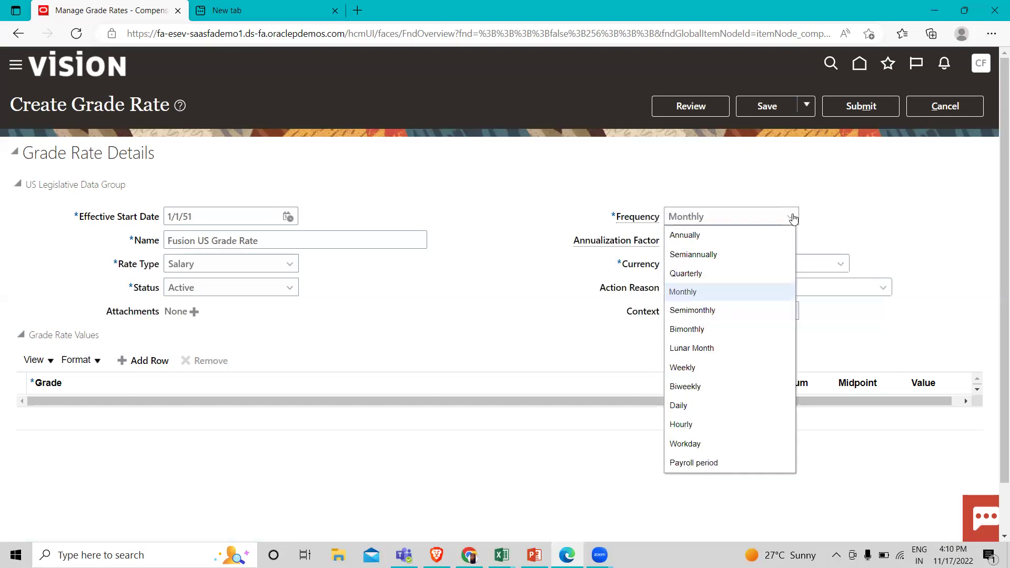
{"action": "left_click", "coordinate": [738, 384]}
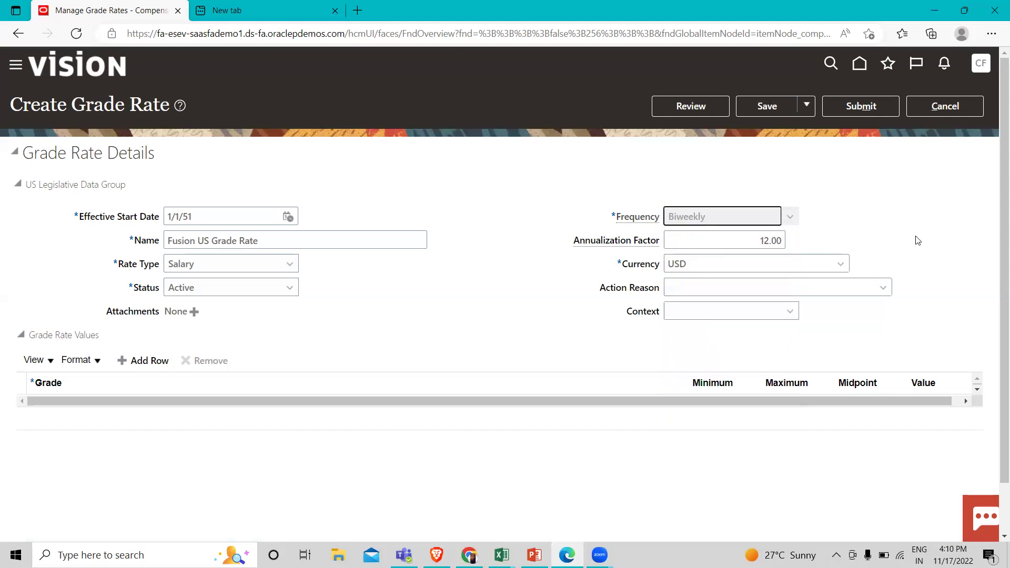
{"action": "left_click", "coordinate": [790, 218]}
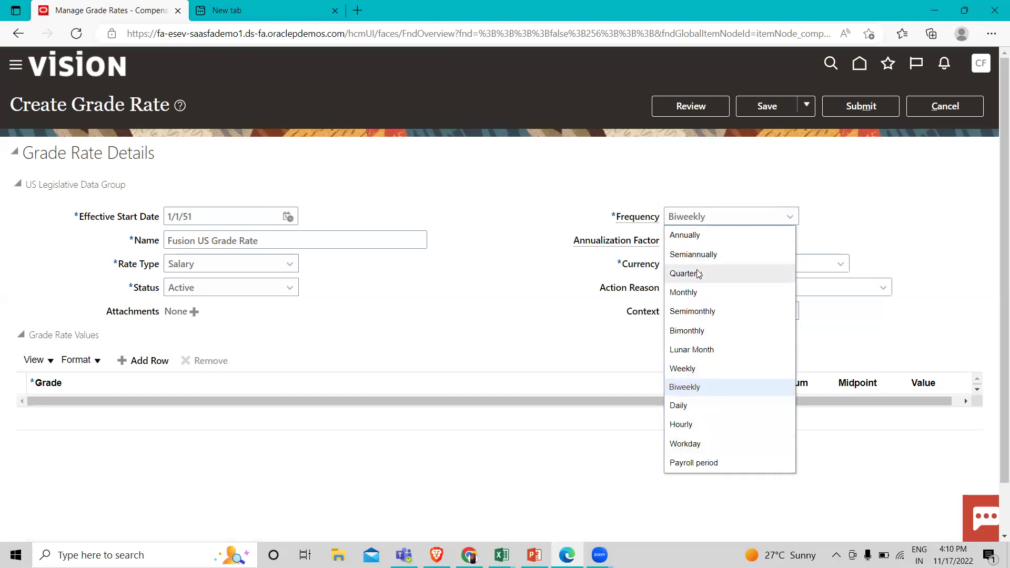
{"action": "left_click", "coordinate": [682, 368]}
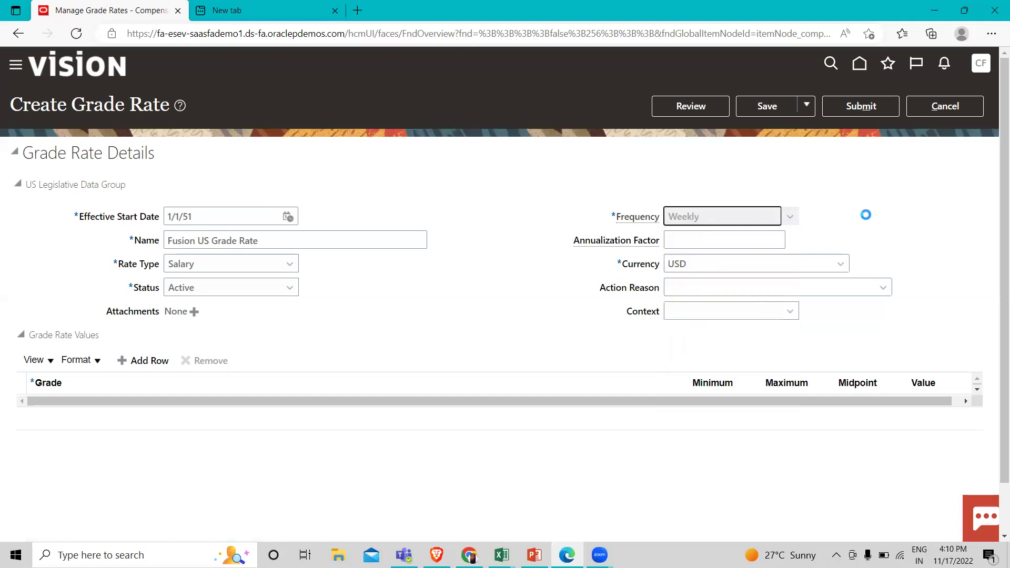
{"action": "left_click", "coordinate": [790, 216]}
{"action": "left_click", "coordinate": [726, 235]}
{"action": "left_click", "coordinate": [884, 289]}
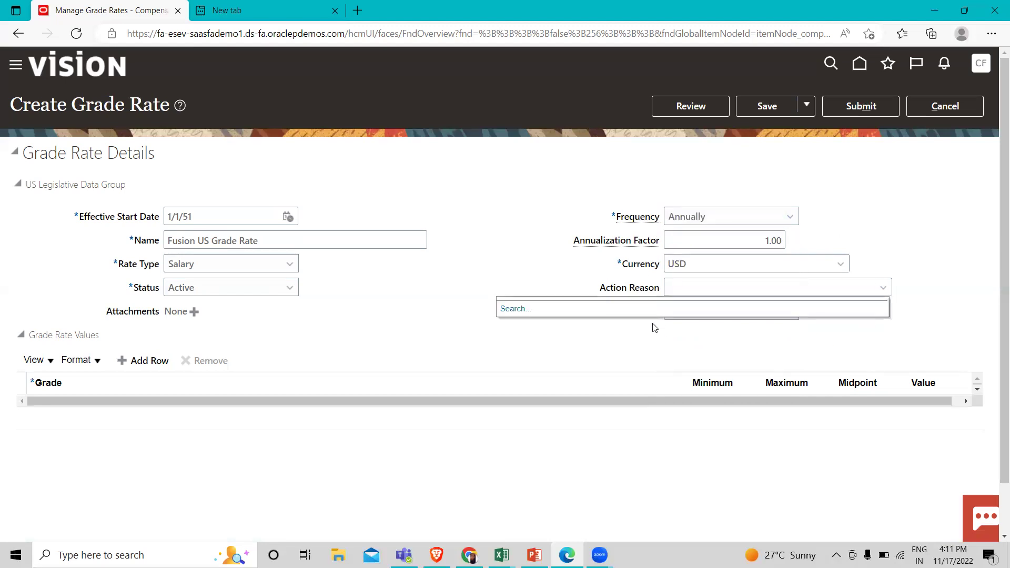
{"action": "left_click", "coordinate": [539, 274]}
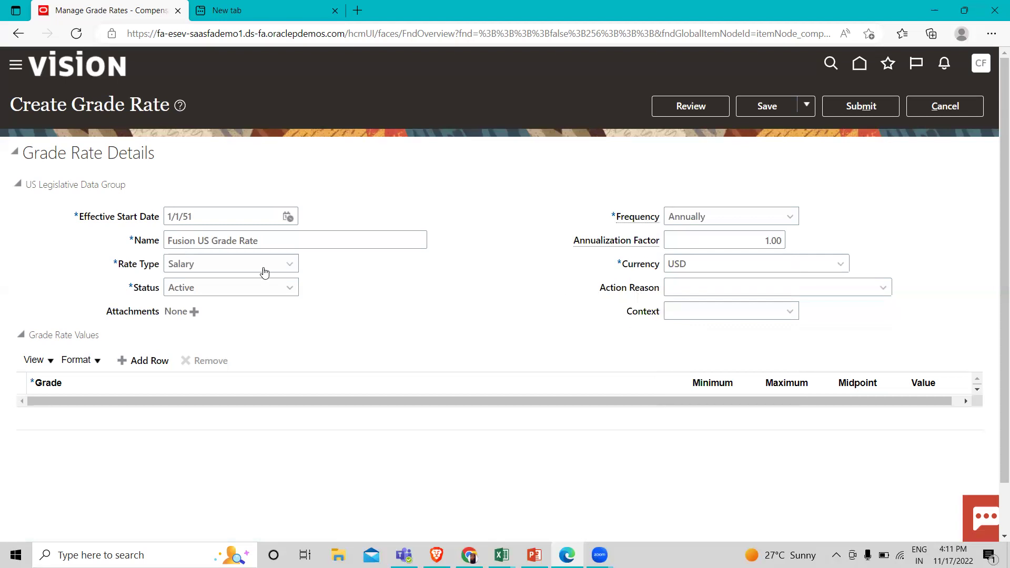
- Add a grade rate value row and assign it grade Admin01, found by searching 'admin'
{"action": "left_click", "coordinate": [127, 366]}
{"action": "left_click", "coordinate": [241, 413]}
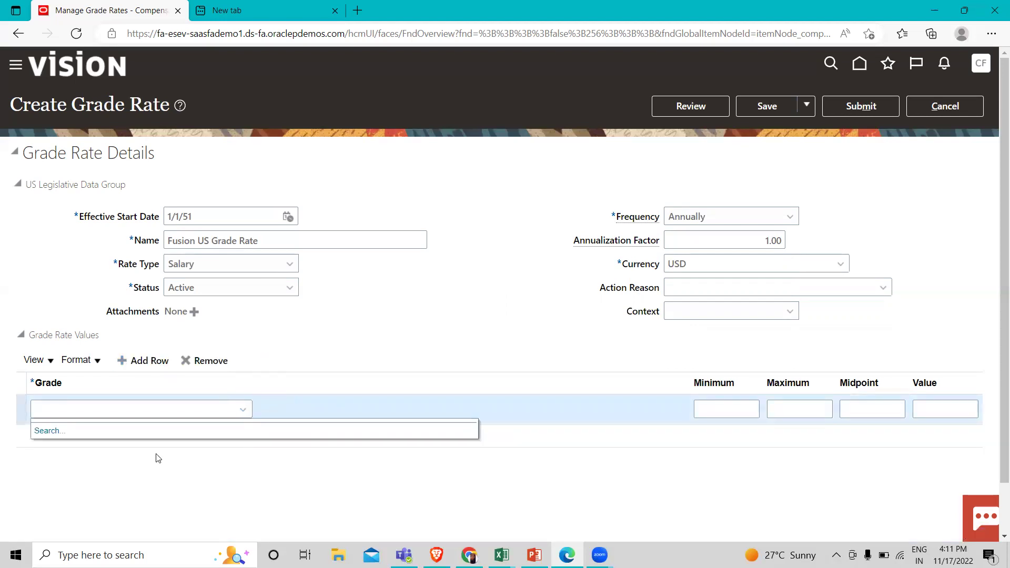
{"action": "left_click", "coordinate": [47, 433]}
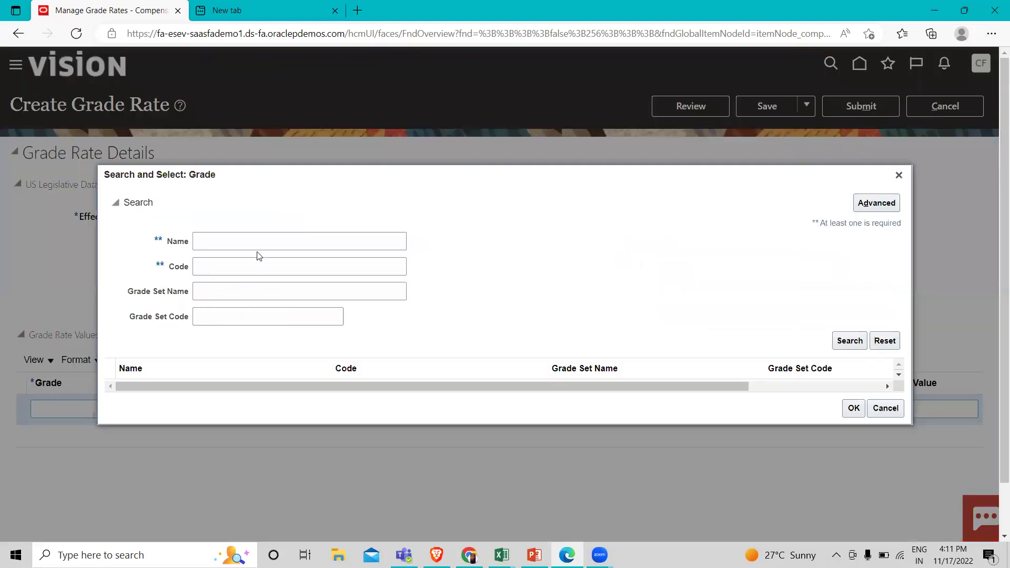
{"action": "left_click", "coordinate": [259, 243]}
{"action": "type", "text": "admin"}
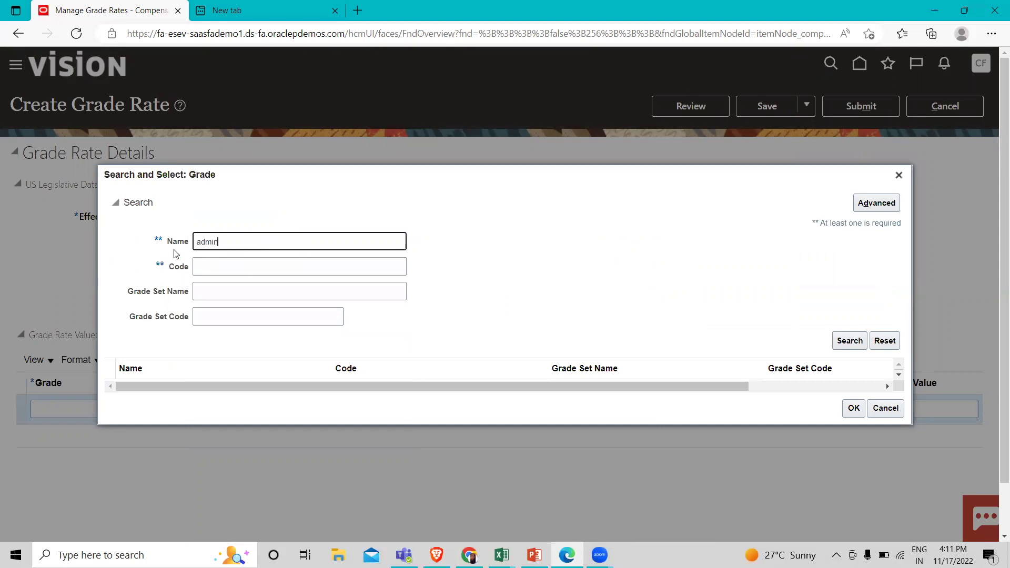
{"action": "left_click", "coordinate": [846, 342]}
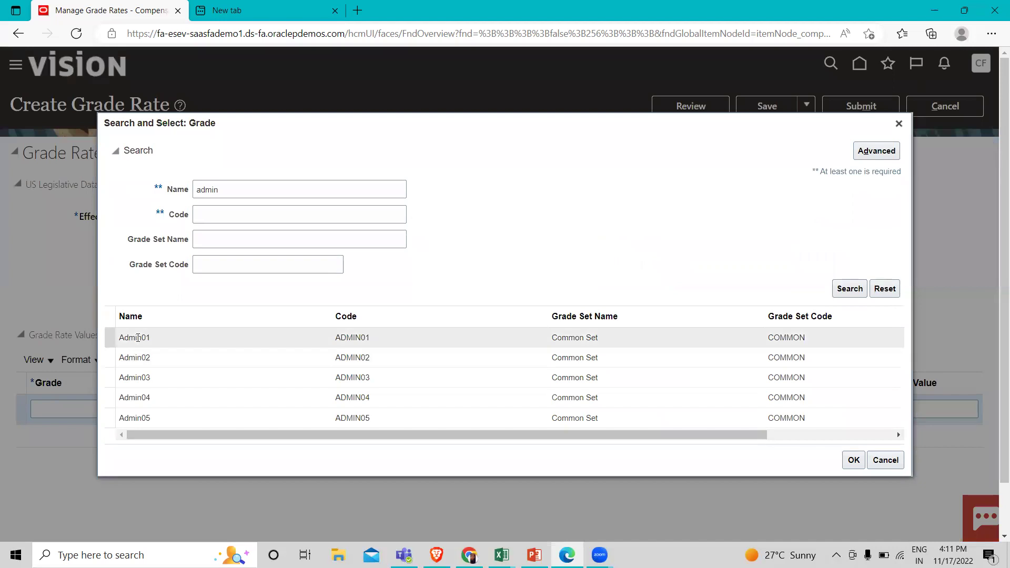
{"action": "left_click", "coordinate": [191, 346]}
{"action": "key", "text": "Down"}
{"action": "key", "text": "Down"}
{"action": "key", "text": "Down"}
{"action": "key", "text": "Down"}
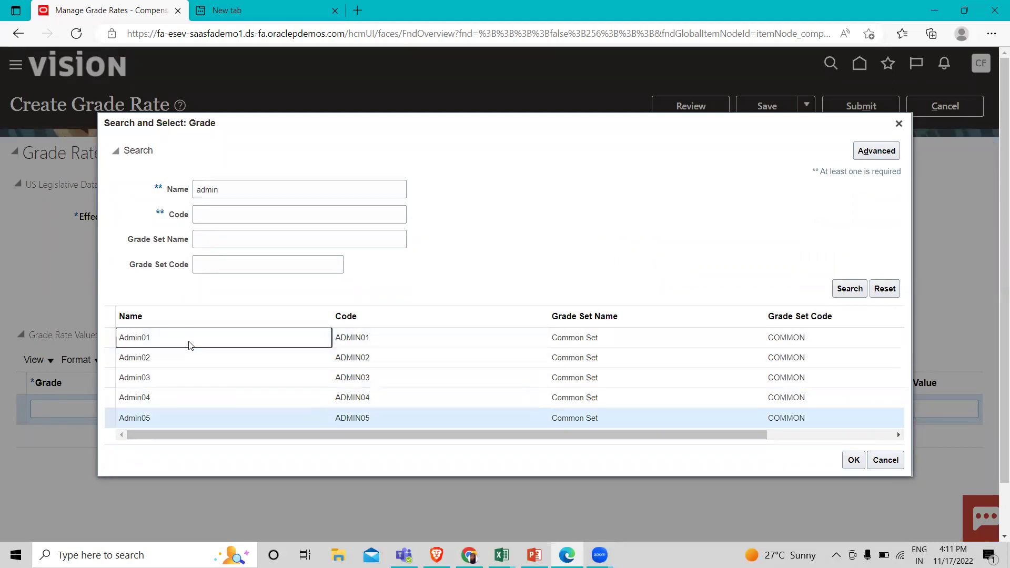
{"action": "left_click", "coordinate": [174, 338]}
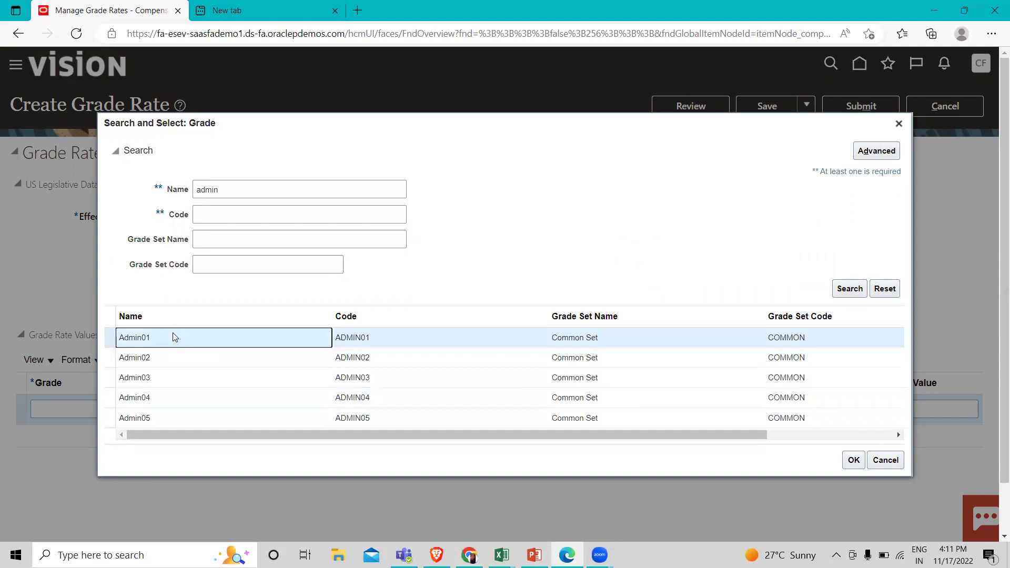
{"action": "left_click", "coordinate": [854, 460]}
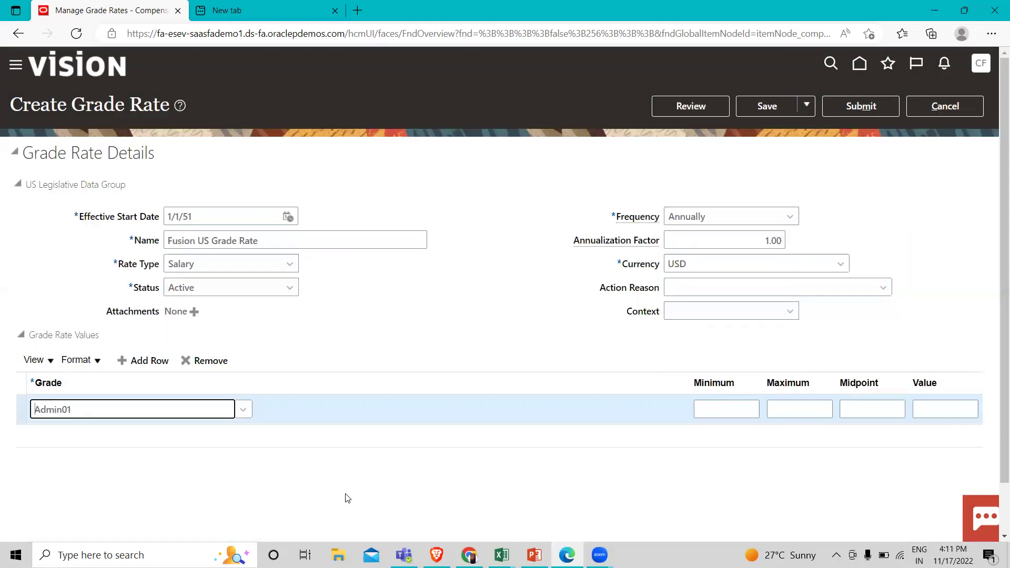
- Set Admin01's minimum to 2,000 and maximum to 4,000, giving midpoint 3,000
{"action": "left_click", "coordinate": [730, 406]}
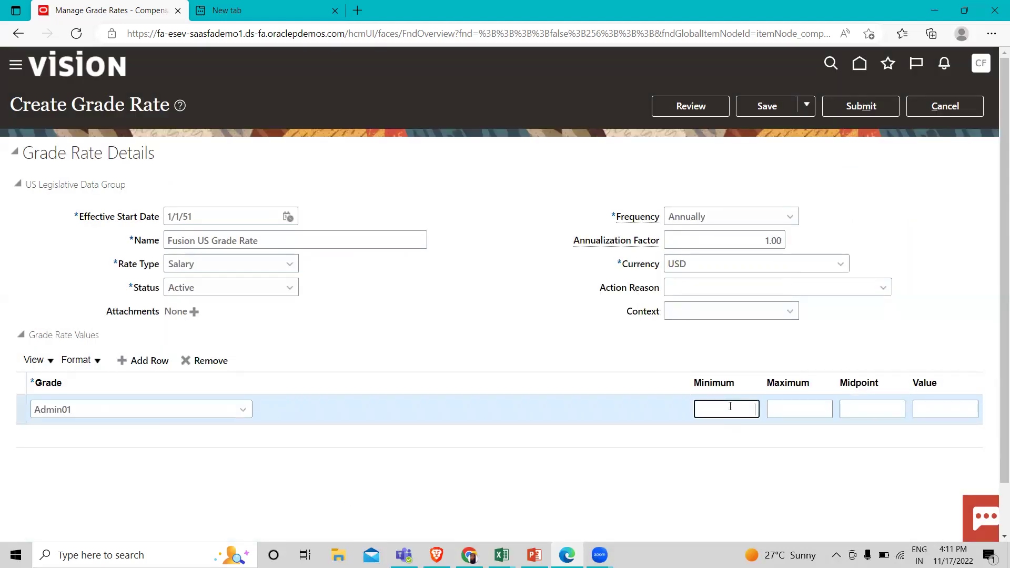
{"action": "type", "text": "22000"}
{"action": "key", "text": "BackSpace"}
{"action": "key", "text": "BackSpace"}
{"action": "key", "text": "BackSpace"}
{"action": "key", "text": "BackSpace"}
{"action": "type", "text": "000"}
{"action": "left_click", "coordinate": [827, 410]}
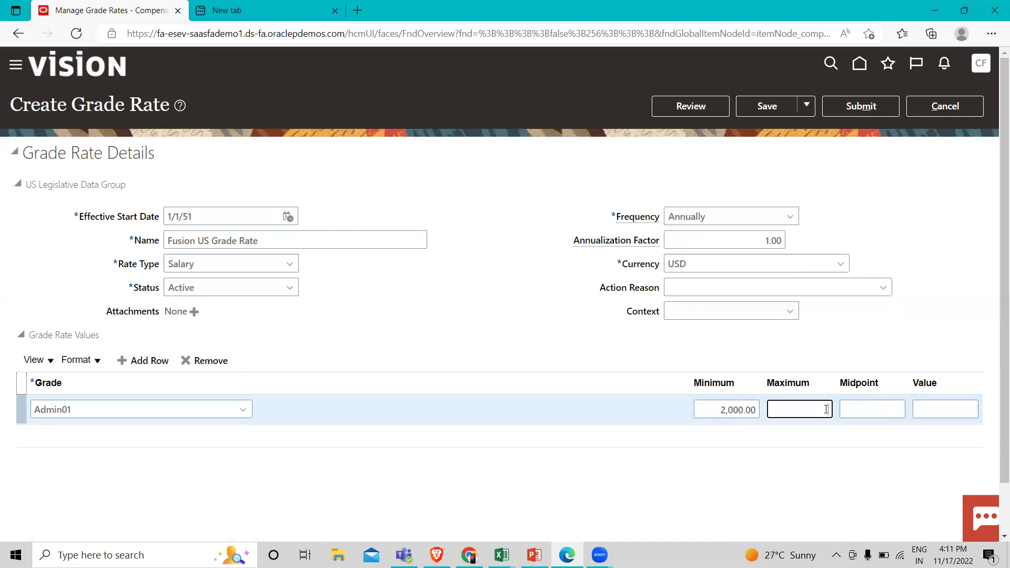
{"action": "type", "text": "40000"}
{"action": "key", "text": "BackSpace"}
{"action": "left_click", "coordinate": [821, 453]}
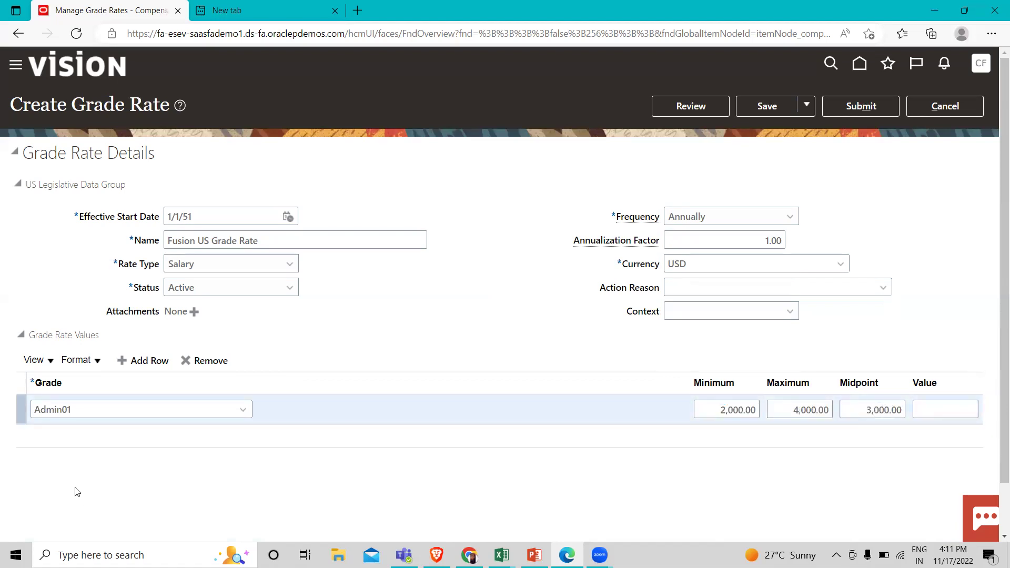
- Add an Admin02 row ranging 5,000 to 7,000, then start another empty row
{"action": "left_click", "coordinate": [127, 360]}
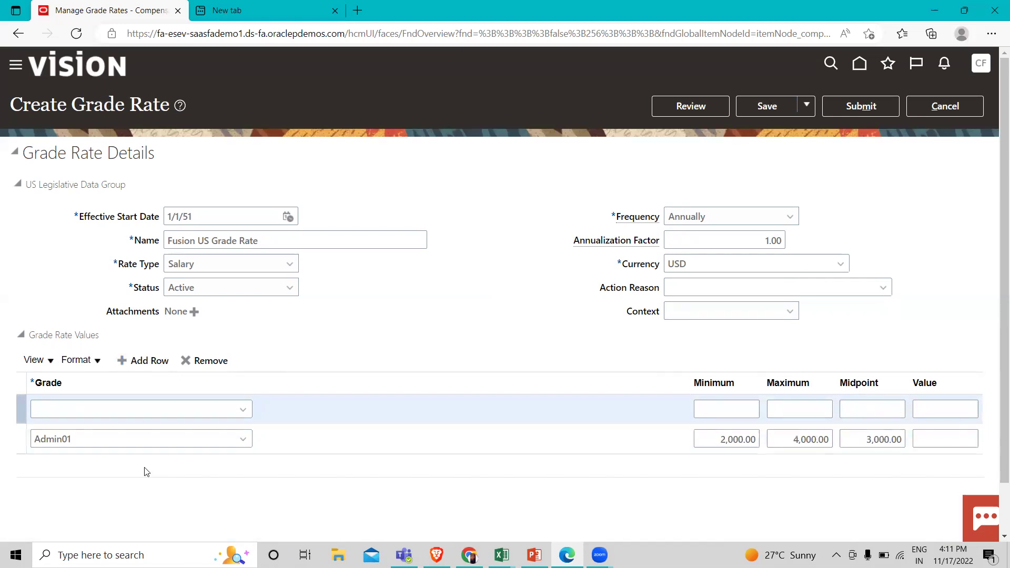
{"action": "left_click", "coordinate": [237, 410]}
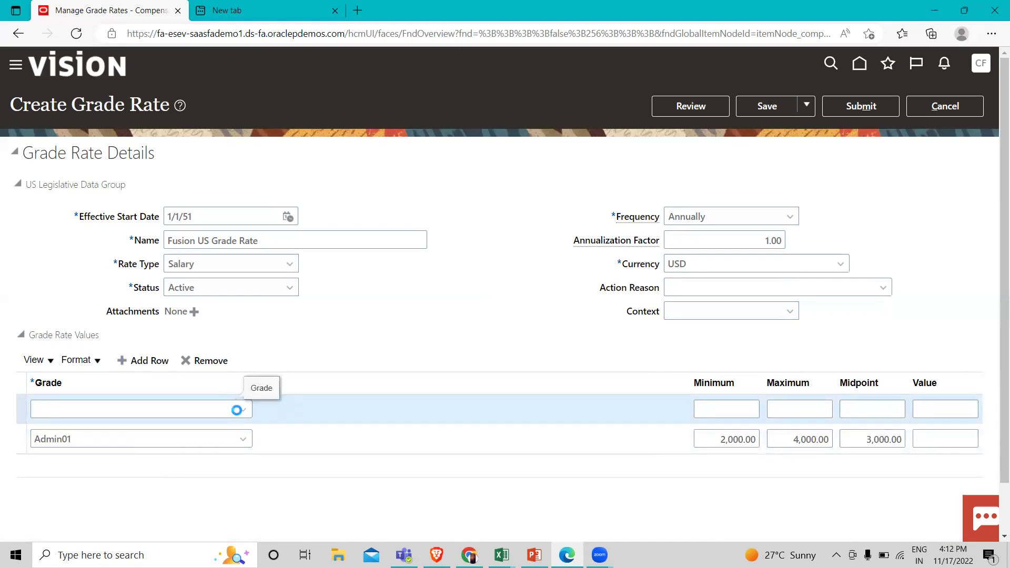
{"action": "left_click", "coordinate": [90, 404]}
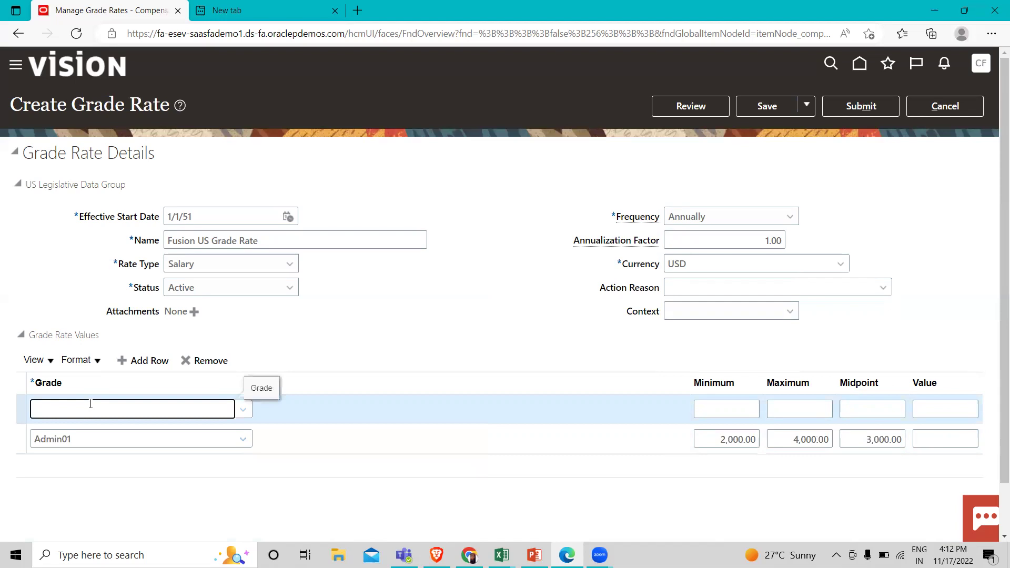
{"action": "type", "text": "admin01"}
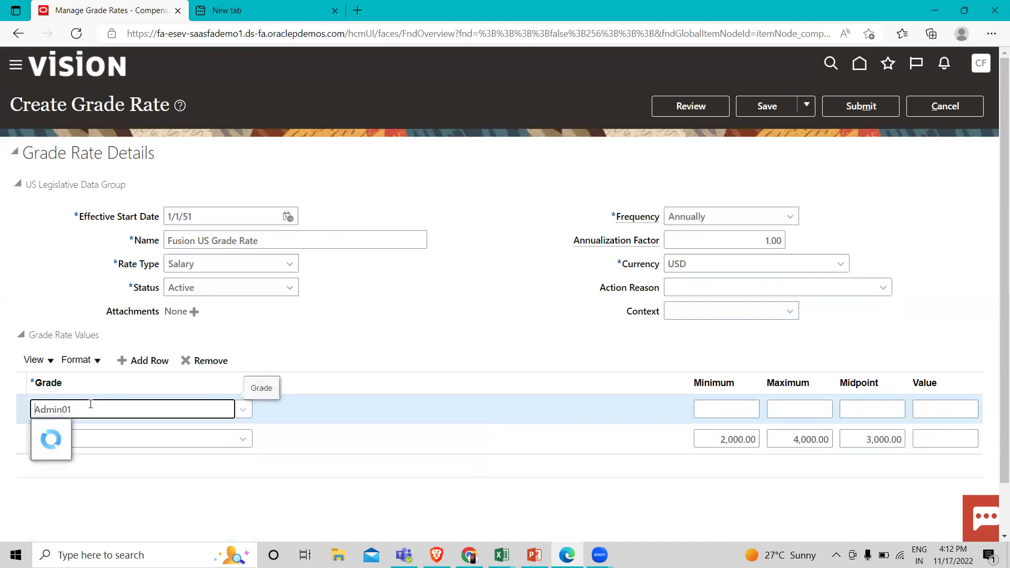
{"action": "left_click", "coordinate": [84, 427]}
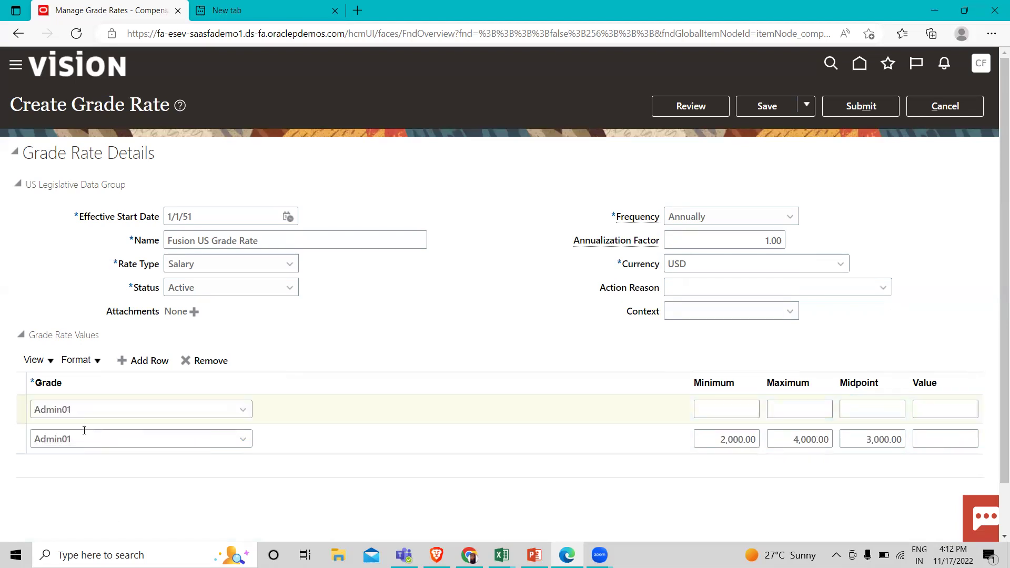
{"action": "left_click", "coordinate": [82, 413]}
{"action": "type", "text": "2"}
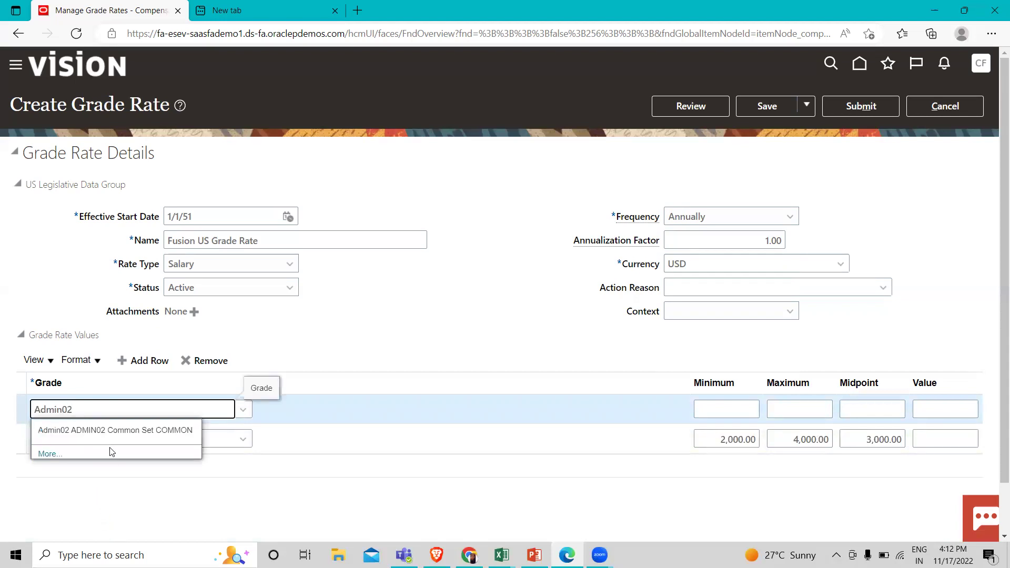
{"action": "left_click", "coordinate": [111, 434]}
{"action": "left_click", "coordinate": [746, 413]}
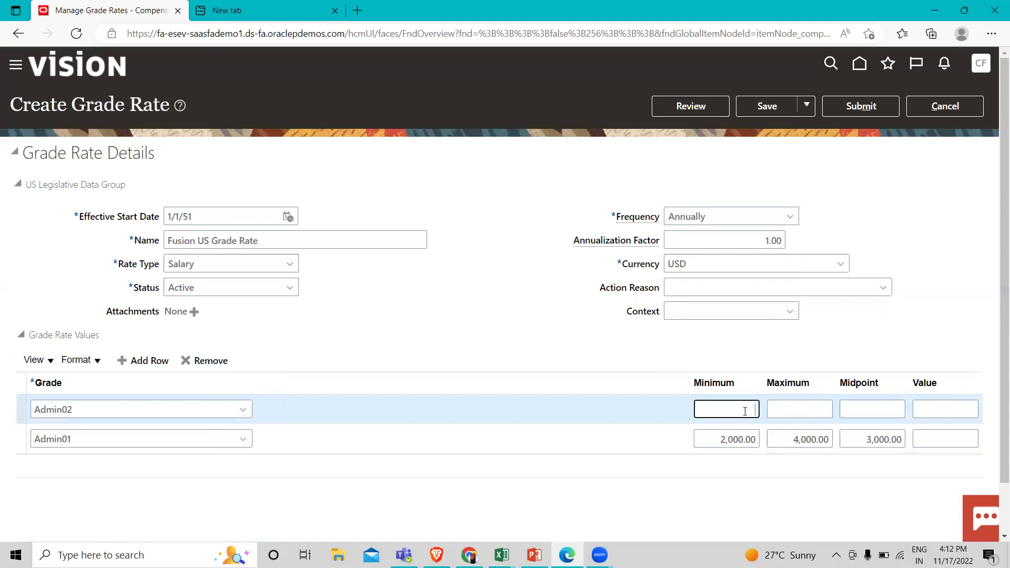
{"action": "type", "text": "5000"}
{"action": "left_click", "coordinate": [794, 409]}
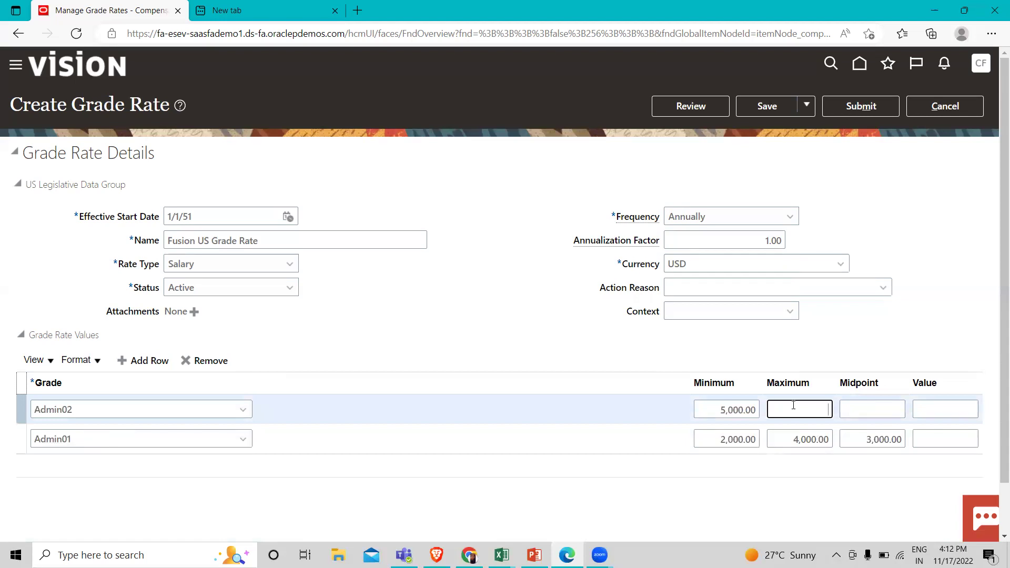
{"action": "type", "text": "7000"}
{"action": "left_click", "coordinate": [144, 361]}
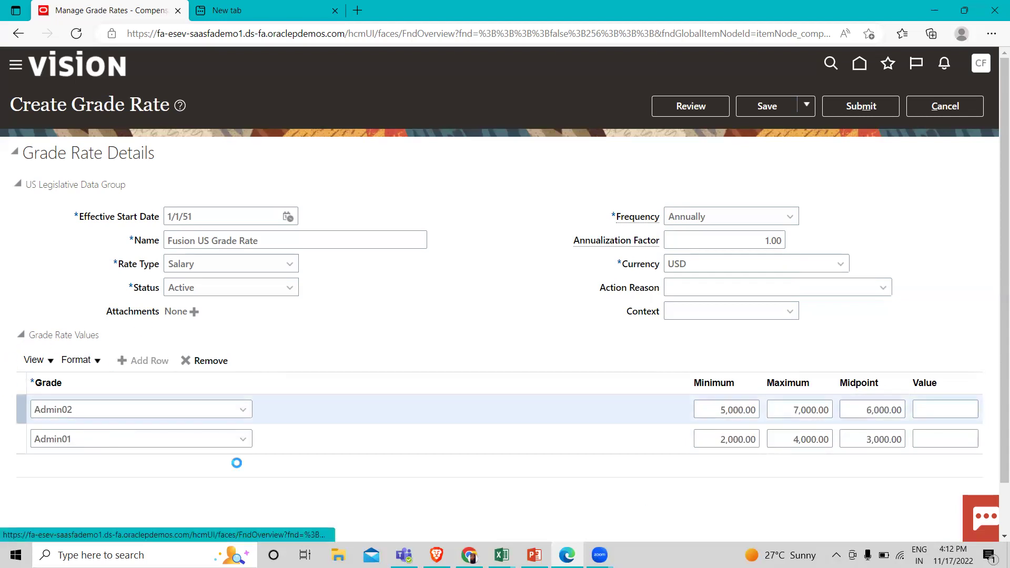
- Set the third row to grade Admin03 with a range of 8,000 to 10,000
{"action": "left_click", "coordinate": [218, 401]}
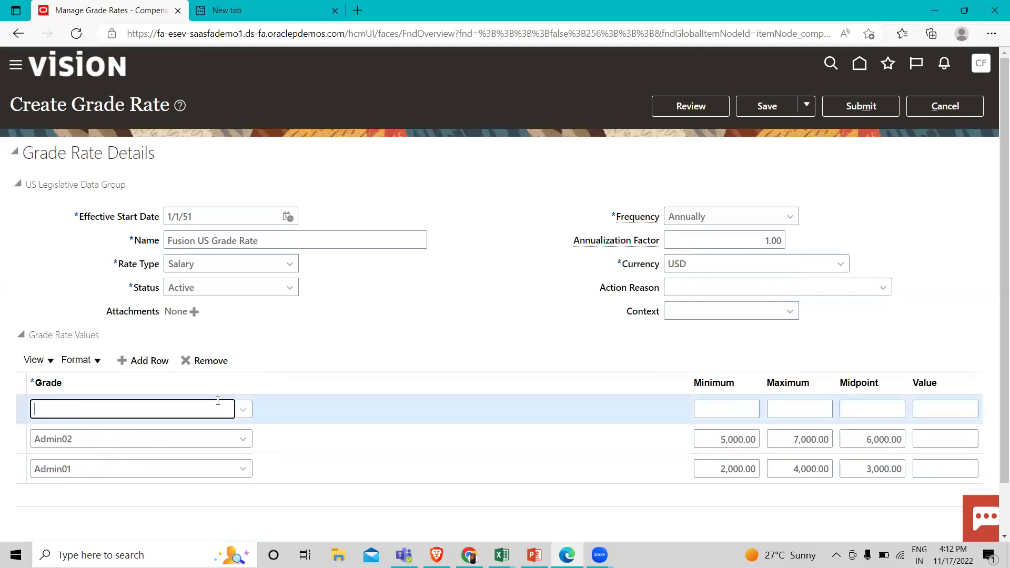
{"action": "type", "text": "admin"}
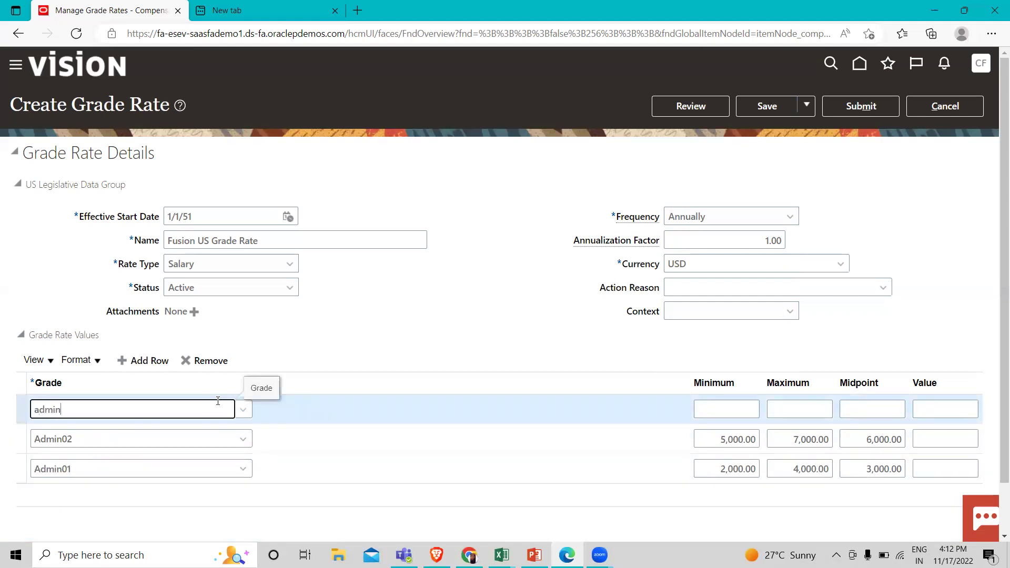
{"action": "type", "text": "03"}
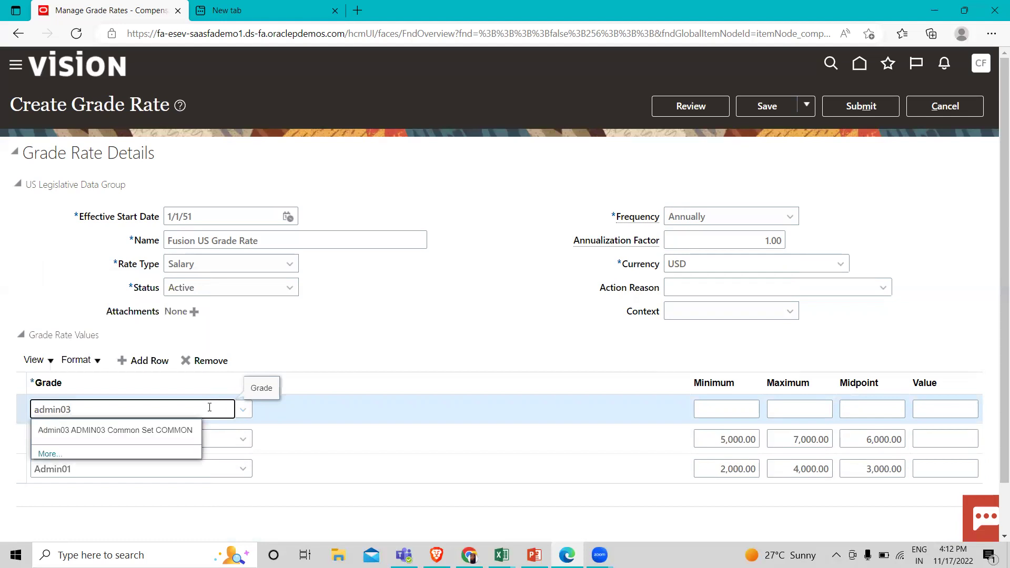
{"action": "left_click", "coordinate": [77, 437]}
{"action": "left_click", "coordinate": [734, 410]}
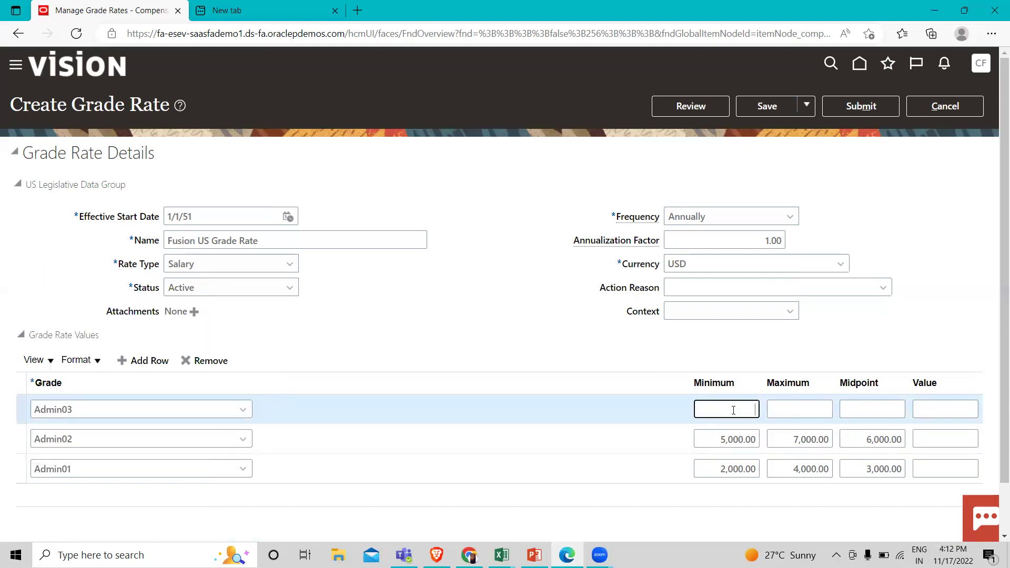
{"action": "type", "text": "8000"}
{"action": "left_click", "coordinate": [814, 406]}
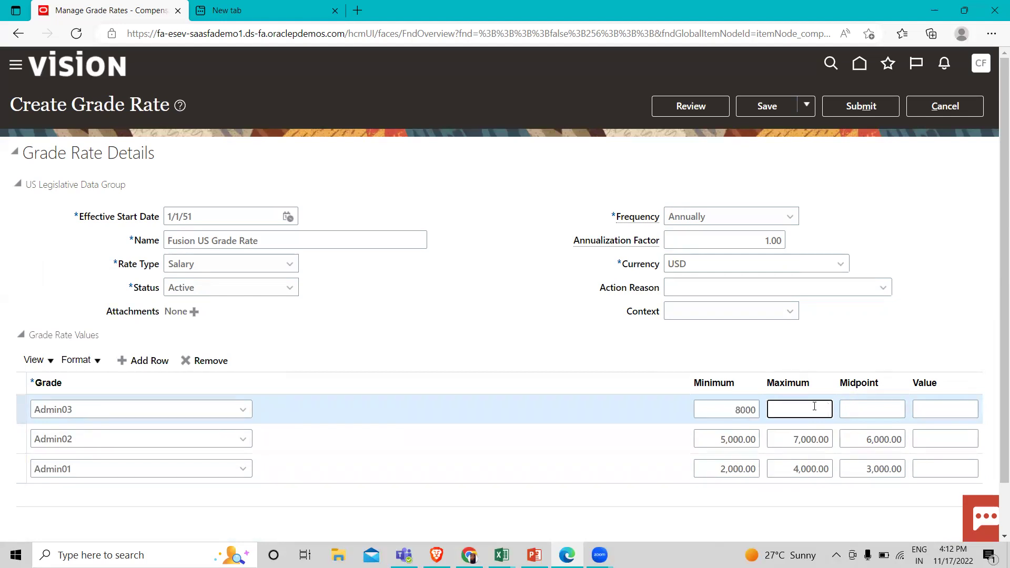
{"action": "type", "text": "9000"}
{"action": "left_click", "coordinate": [524, 534]}
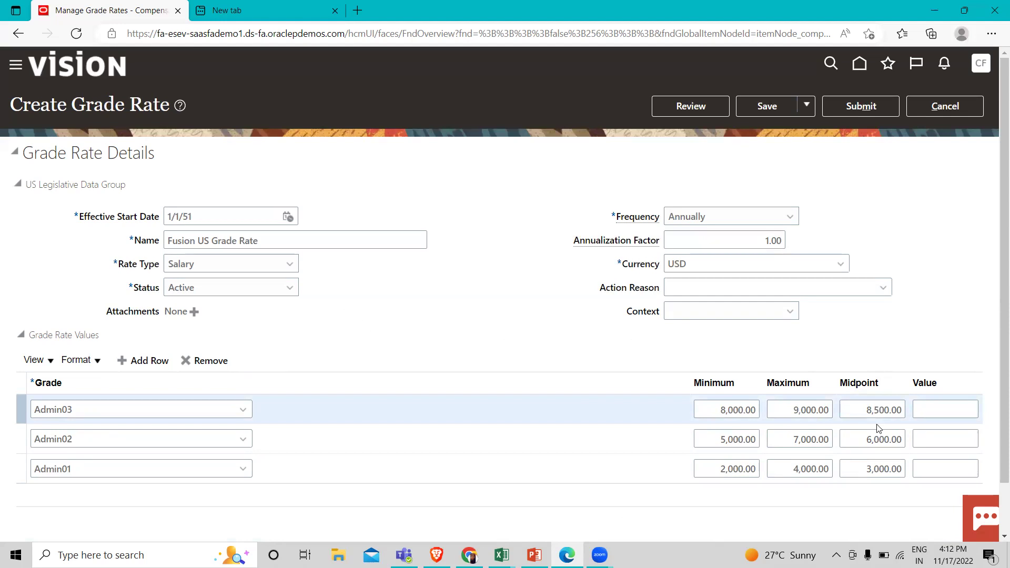
{"action": "left_click", "coordinate": [798, 413]}
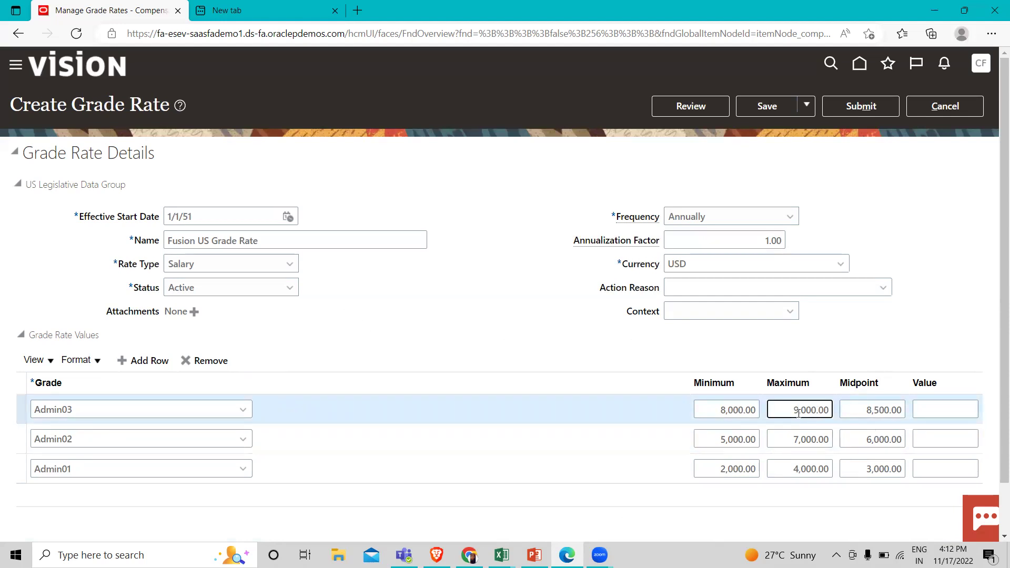
{"action": "type", "text": "10"}
{"action": "left_click", "coordinate": [623, 505]}
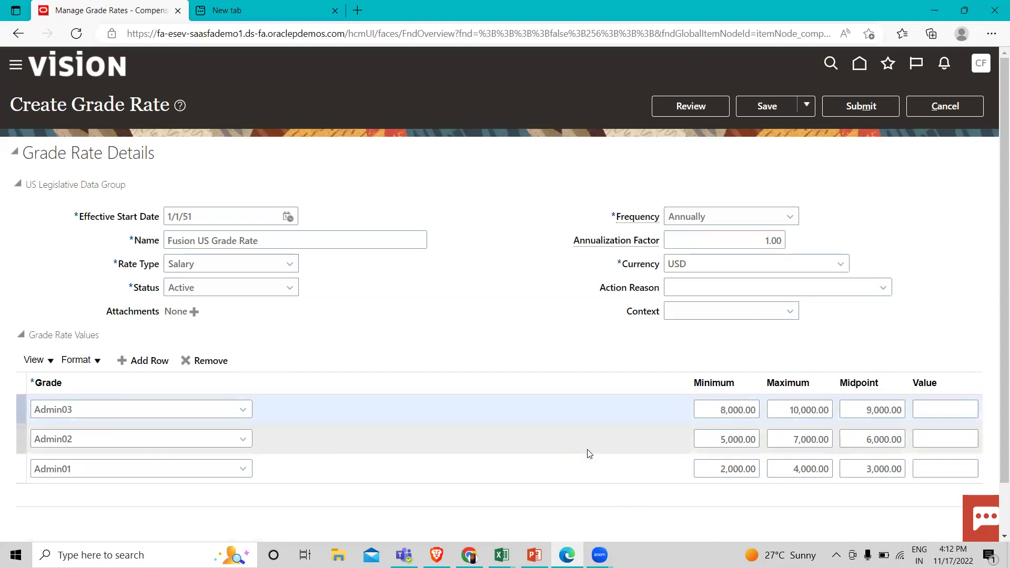
- Add an Admin04 row ranging 11,000 to 13,000 with midpoint 12,000
{"action": "left_click", "coordinate": [144, 361]}
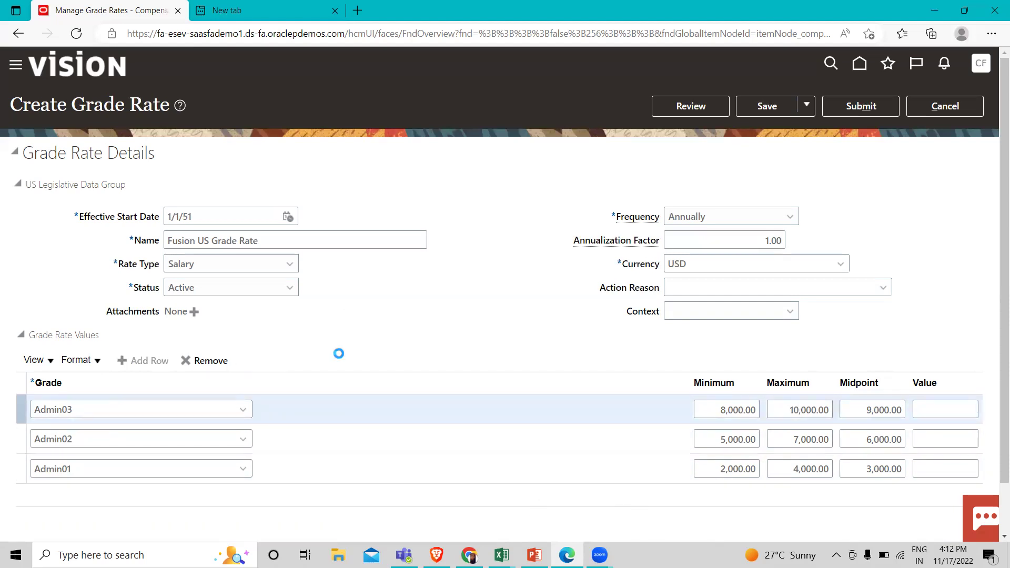
{"action": "left_click", "coordinate": [153, 414]}
{"action": "type", "text": "a"}
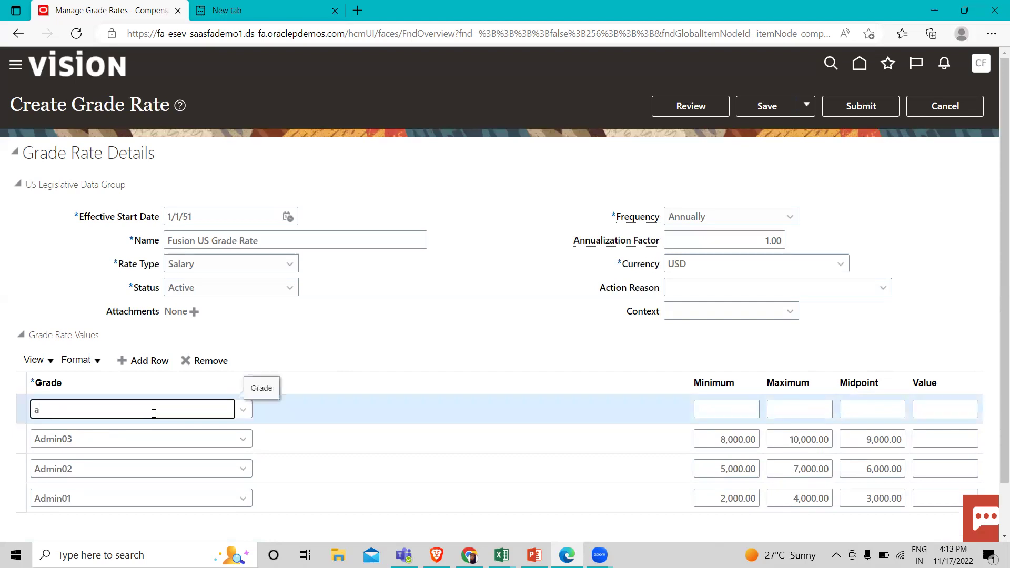
{"action": "type", "text": "dmin0"}
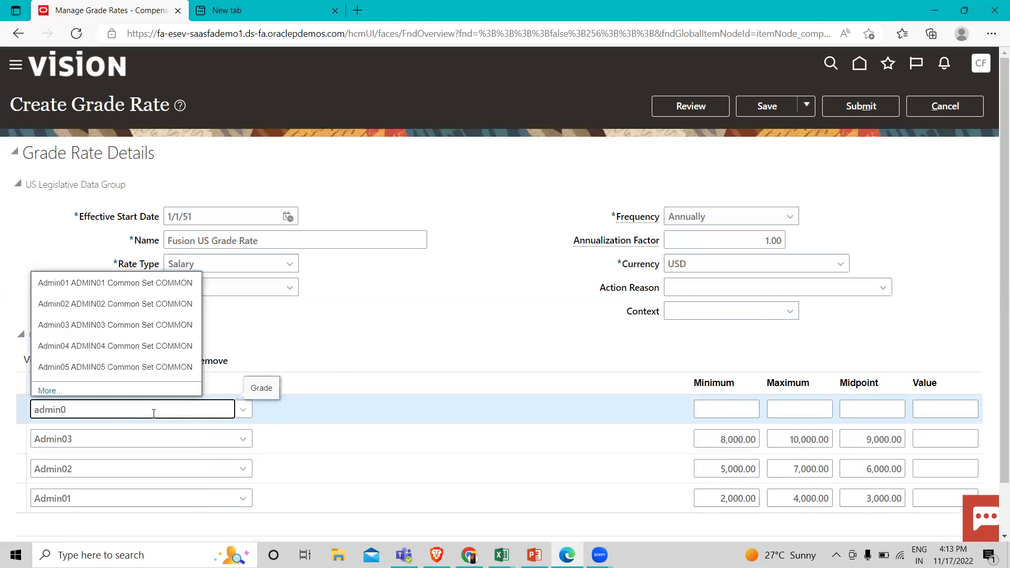
{"action": "left_click", "coordinate": [61, 348]}
{"action": "left_click", "coordinate": [738, 410]}
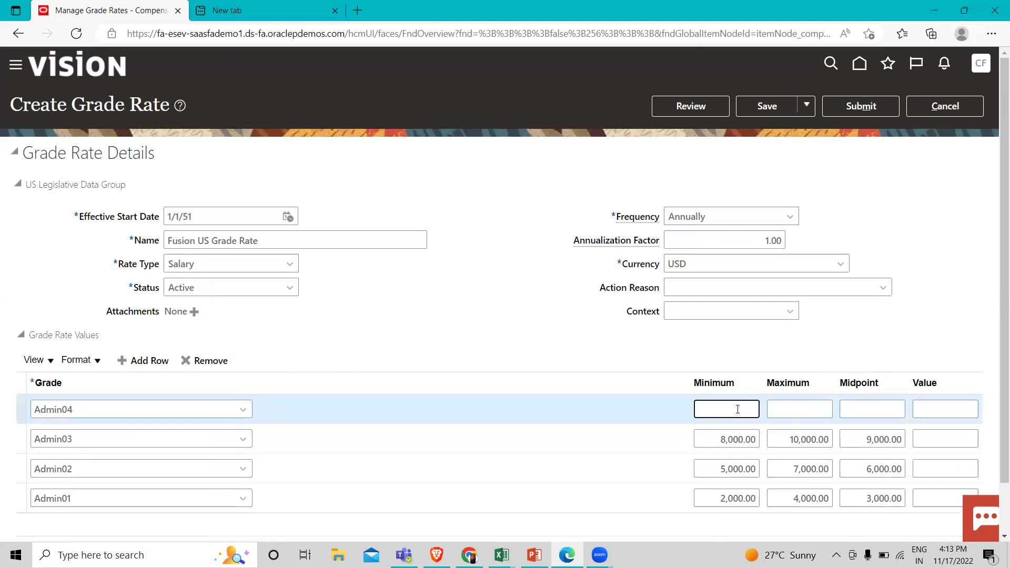
{"action": "type", "text": "11000"}
{"action": "left_click", "coordinate": [823, 406]}
{"action": "type", "text": "13000"}
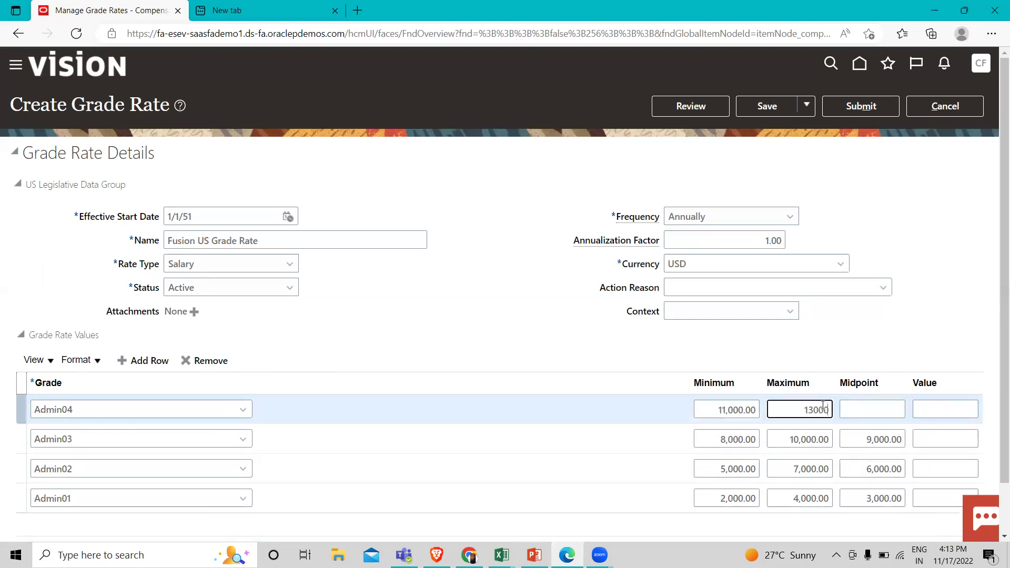
{"action": "left_click", "coordinate": [867, 350]}
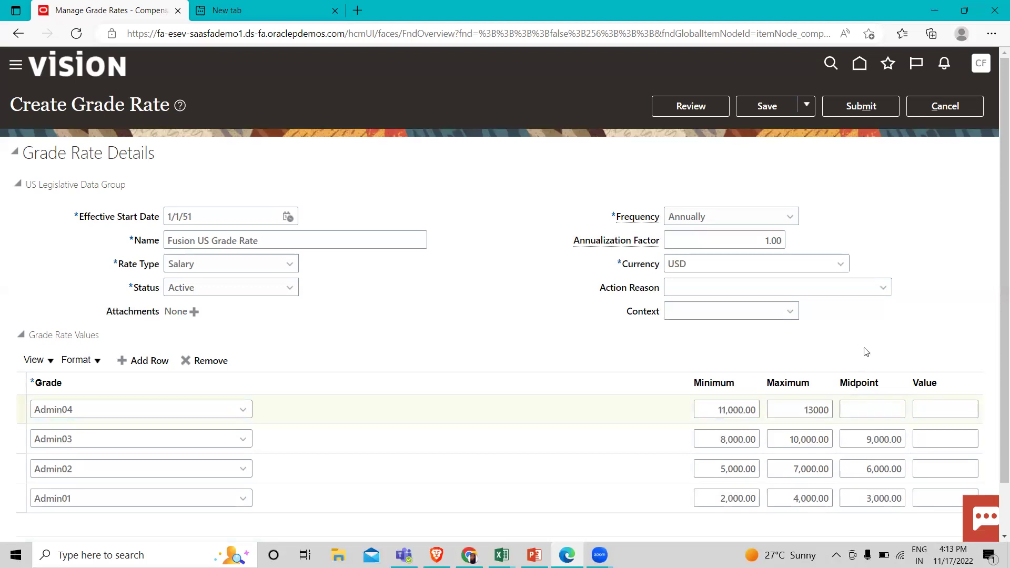
{"action": "scroll", "coordinate": [867, 352], "scroll_direction": "down", "scroll_amount": 1}
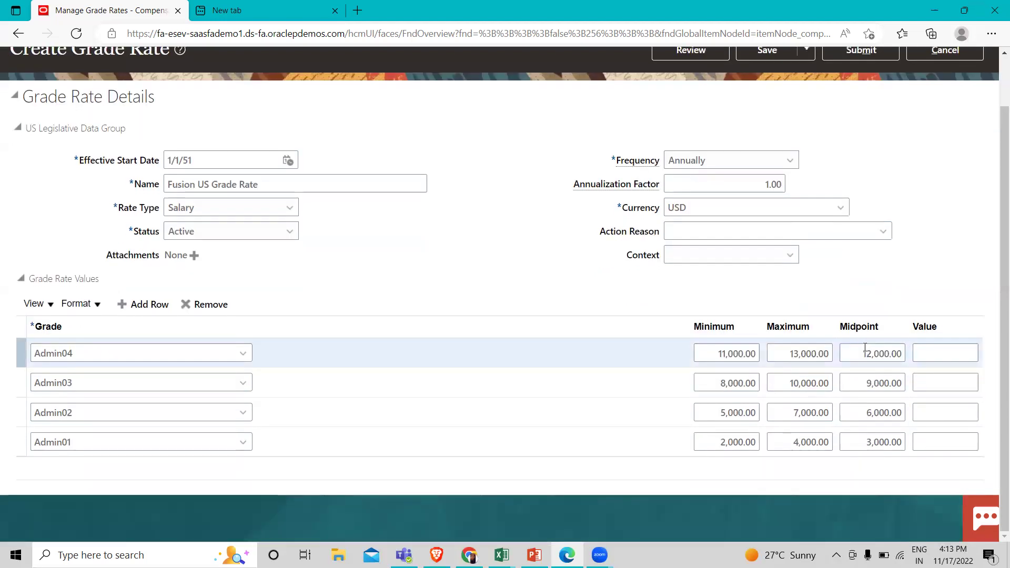
{"action": "scroll", "coordinate": [865, 347], "scroll_direction": "up", "scroll_amount": 1}
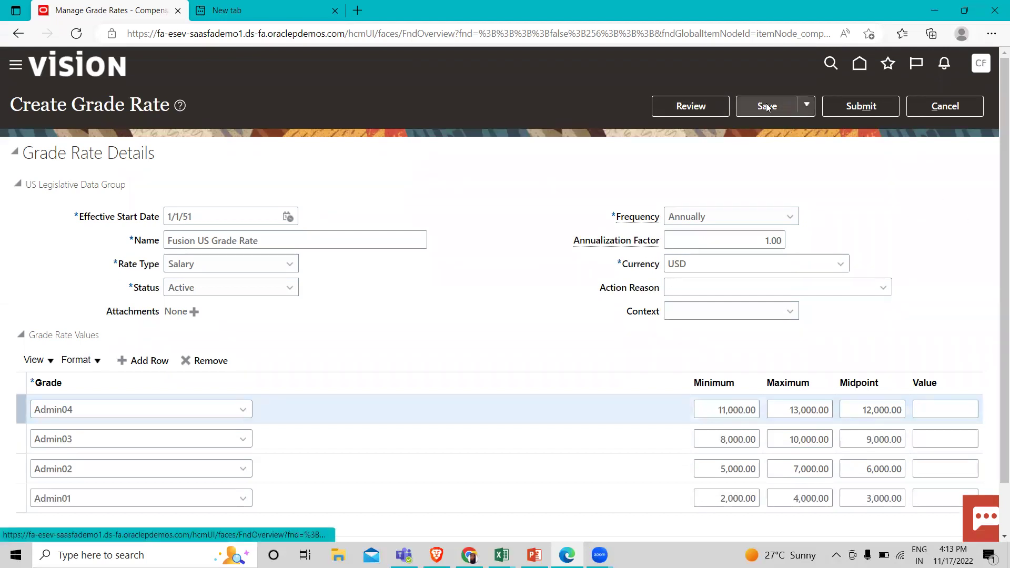
- Submit the Fusion US Grade Rate, accepting the warning and the confirmation
{"action": "left_click", "coordinate": [880, 105]}
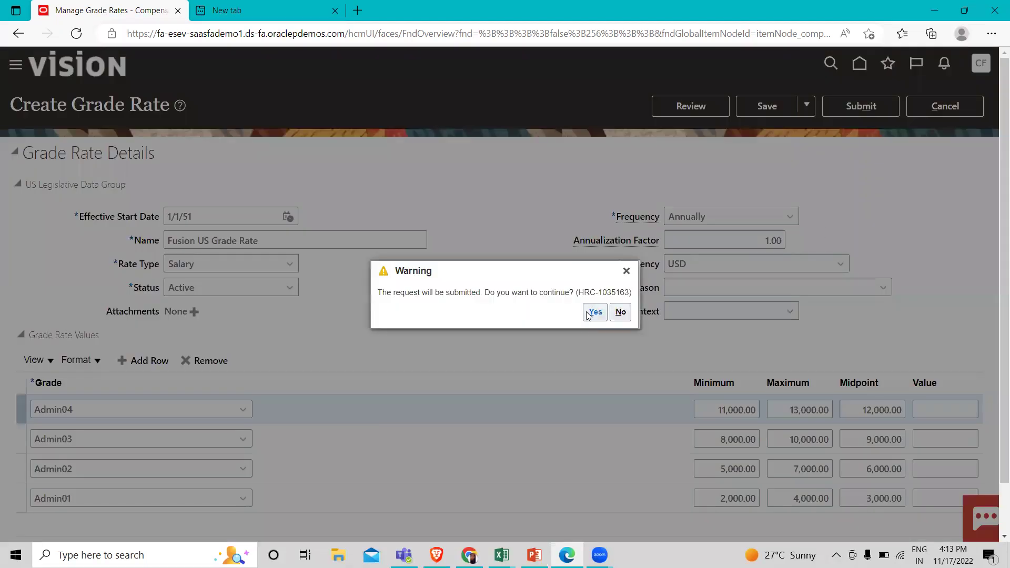
{"action": "left_click", "coordinate": [595, 313]}
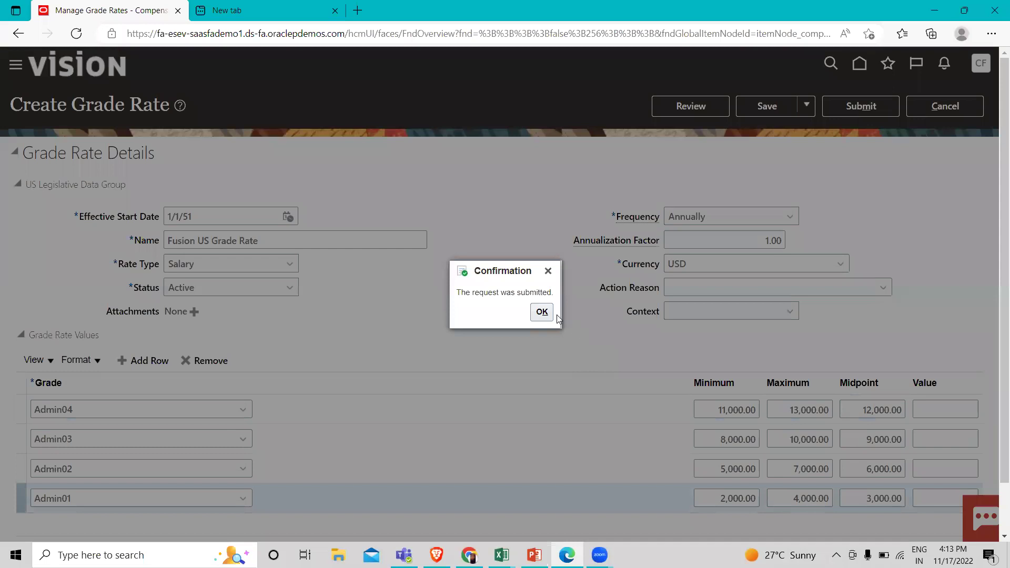
{"action": "left_click", "coordinate": [550, 313]}
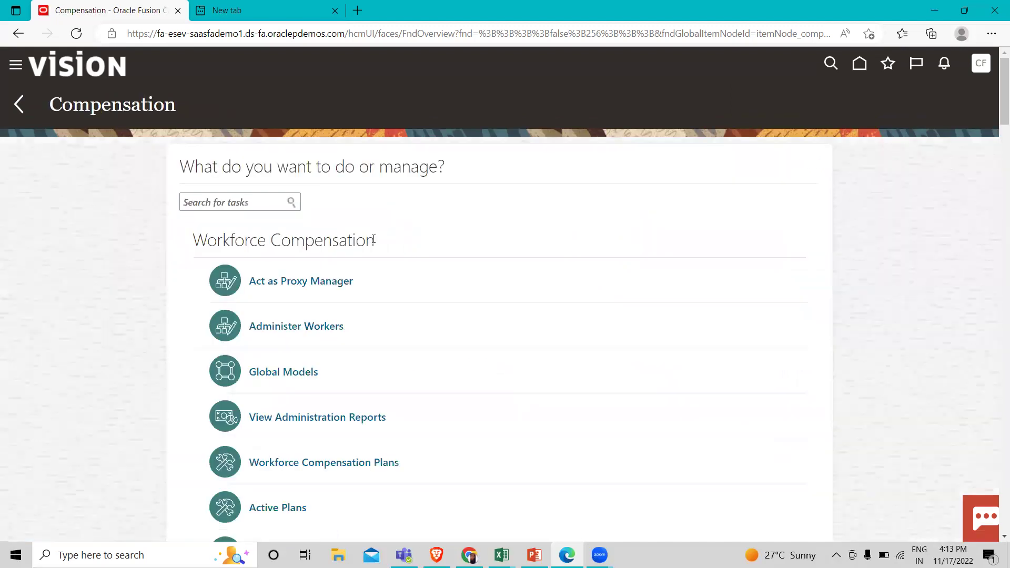
- Find the Salary Basis task via 'salary basis' and filter salary bases by name 'US'
{"action": "left_click", "coordinate": [220, 202]}
{"action": "type", "text": "skalary "}
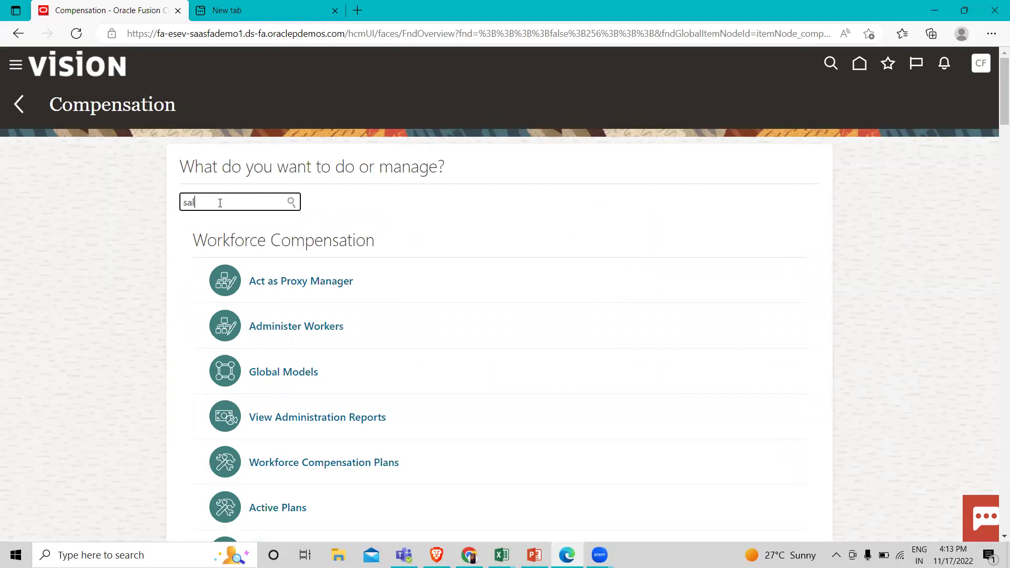
{"action": "type", "text": "basis"}
{"action": "left_click", "coordinate": [285, 280]}
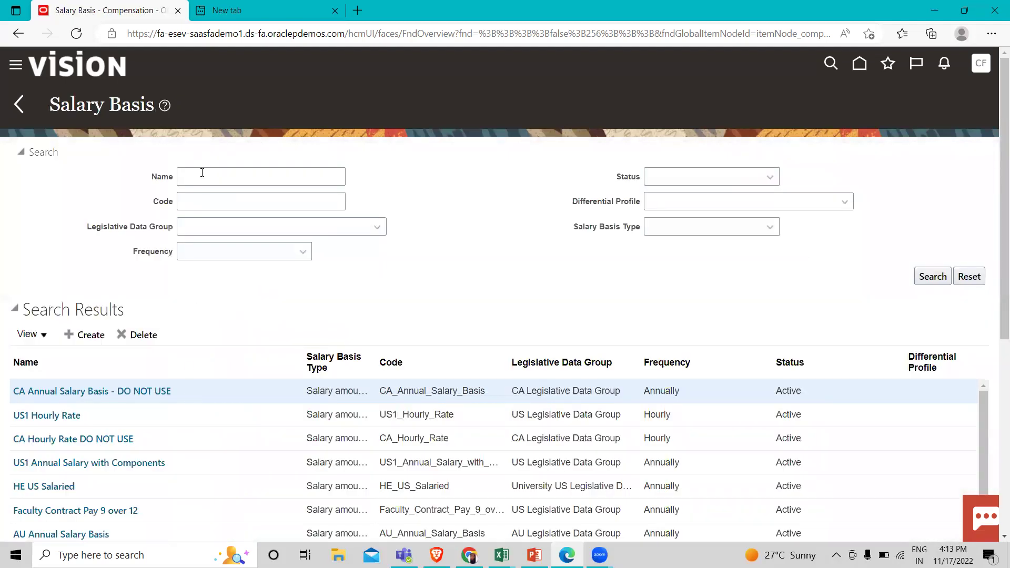
{"action": "left_click", "coordinate": [202, 173]}
{"action": "type", "text": "US"}
{"action": "key", "text": "Return"}
{"action": "left_click", "coordinate": [932, 277]}
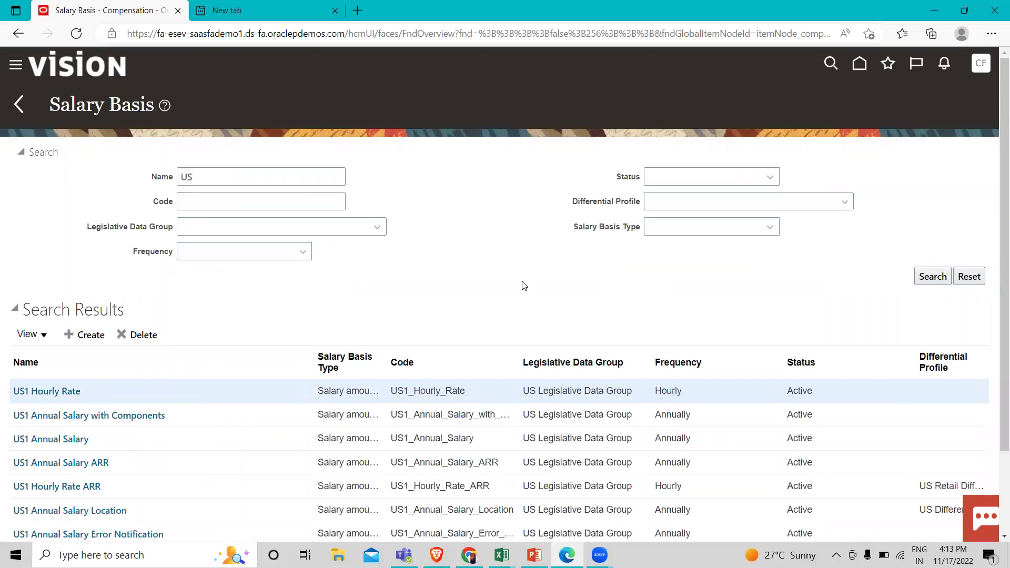
{"action": "scroll", "coordinate": [49, 377], "scroll_direction": "down", "scroll_amount": 2}
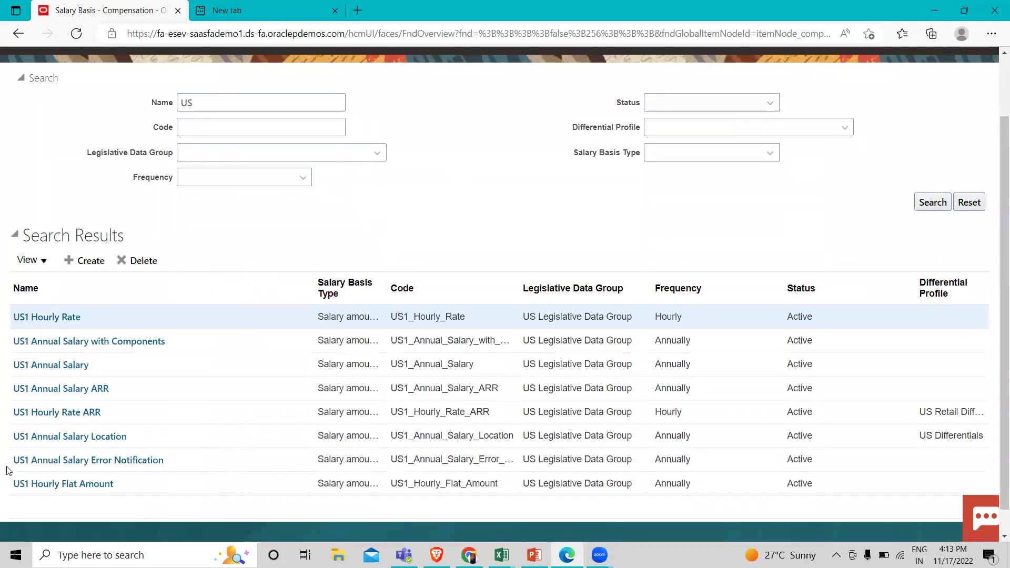
- Open US1 Annual Salary, check its Salary Ranges grade rate options, then cancel without saving
{"action": "left_click", "coordinate": [44, 364]}
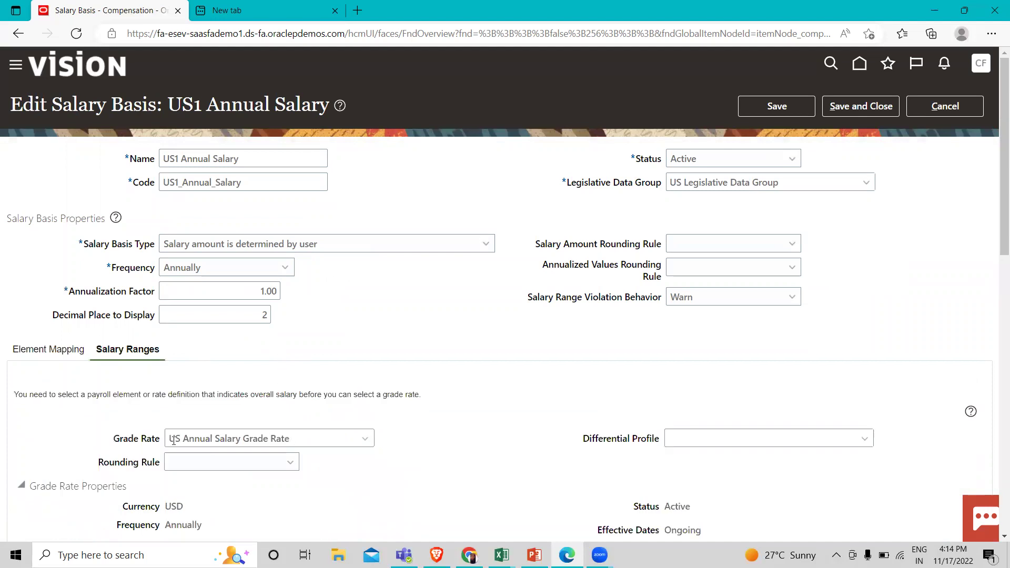
{"action": "left_click", "coordinate": [355, 441]}
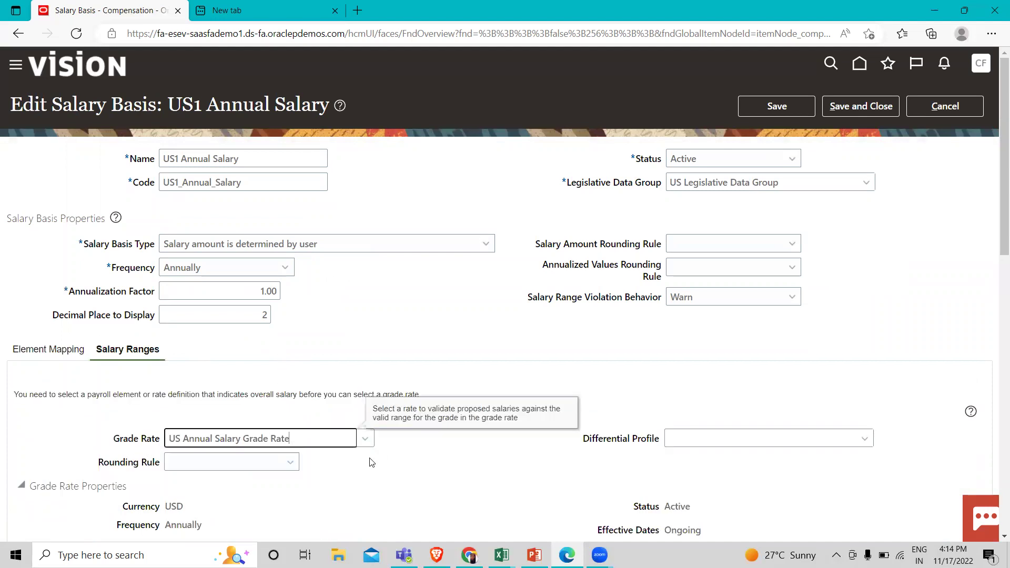
{"action": "left_click", "coordinate": [364, 439]}
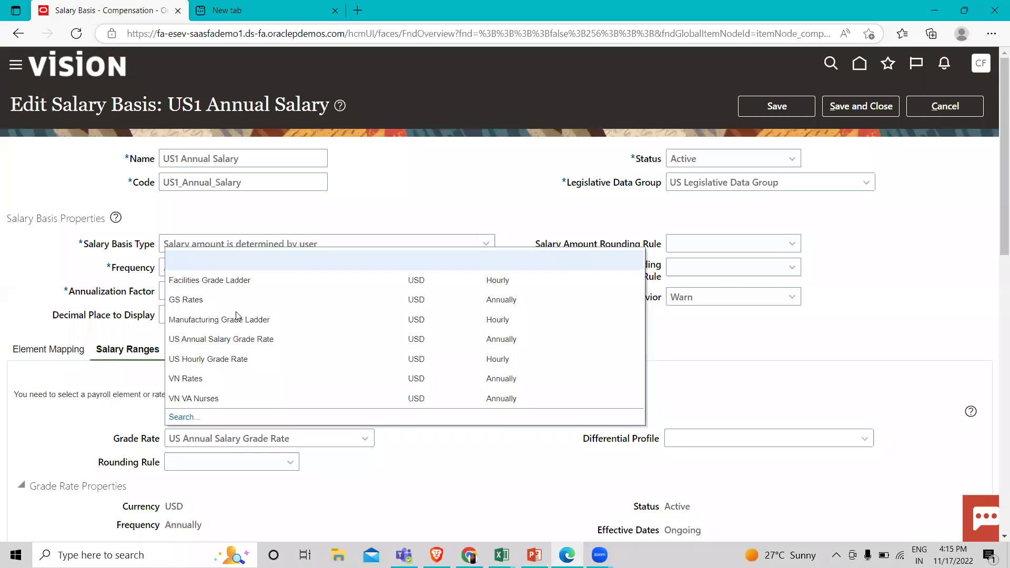
{"action": "left_click", "coordinate": [871, 241]}
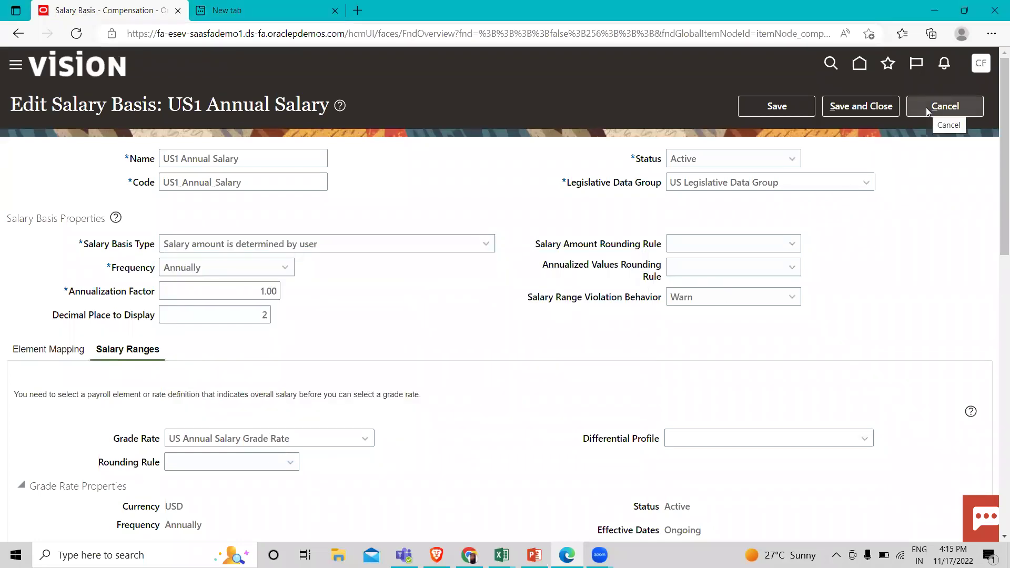
{"action": "left_click", "coordinate": [926, 107]}
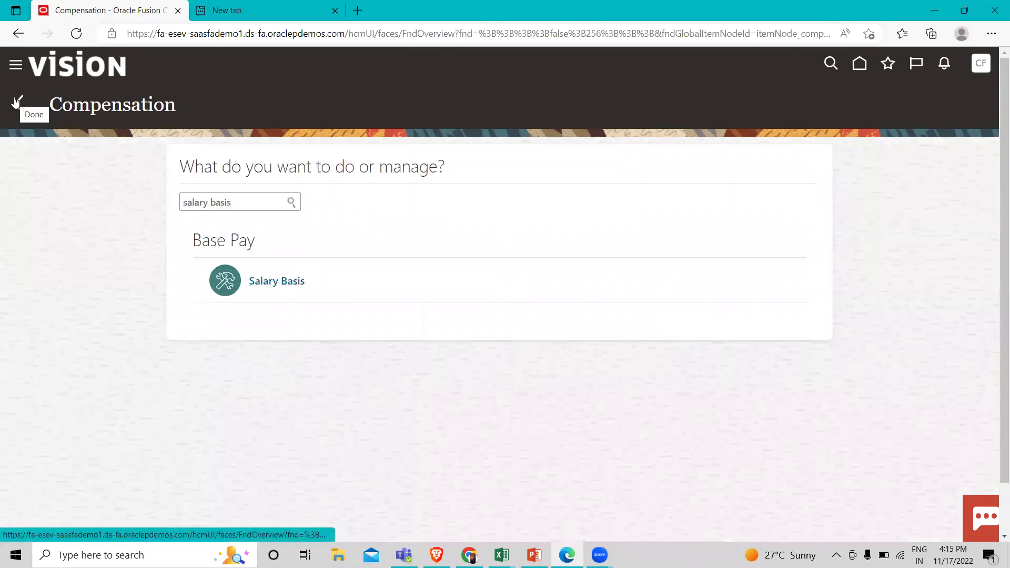
{"action": "left_click", "coordinate": [15, 113]}
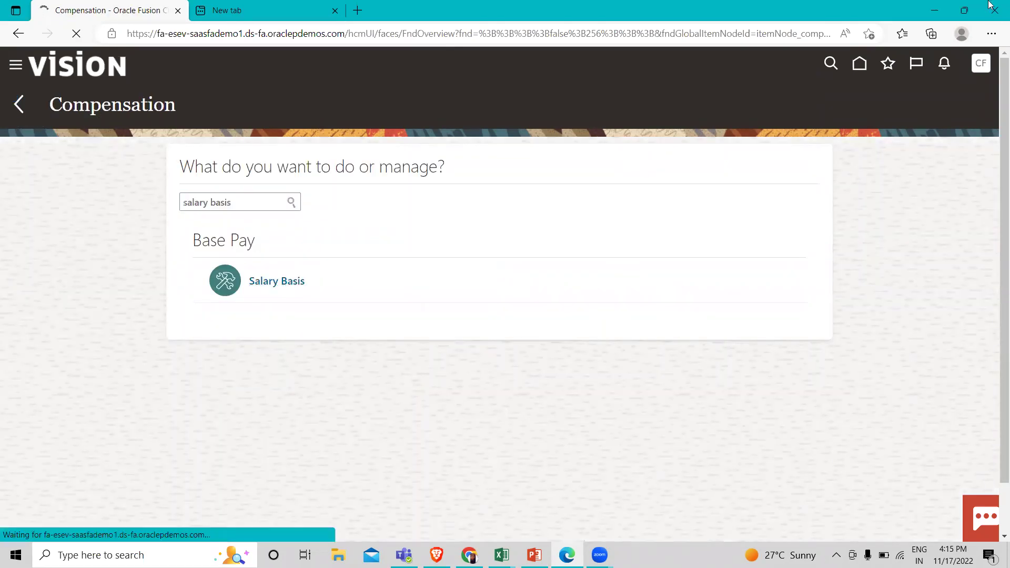